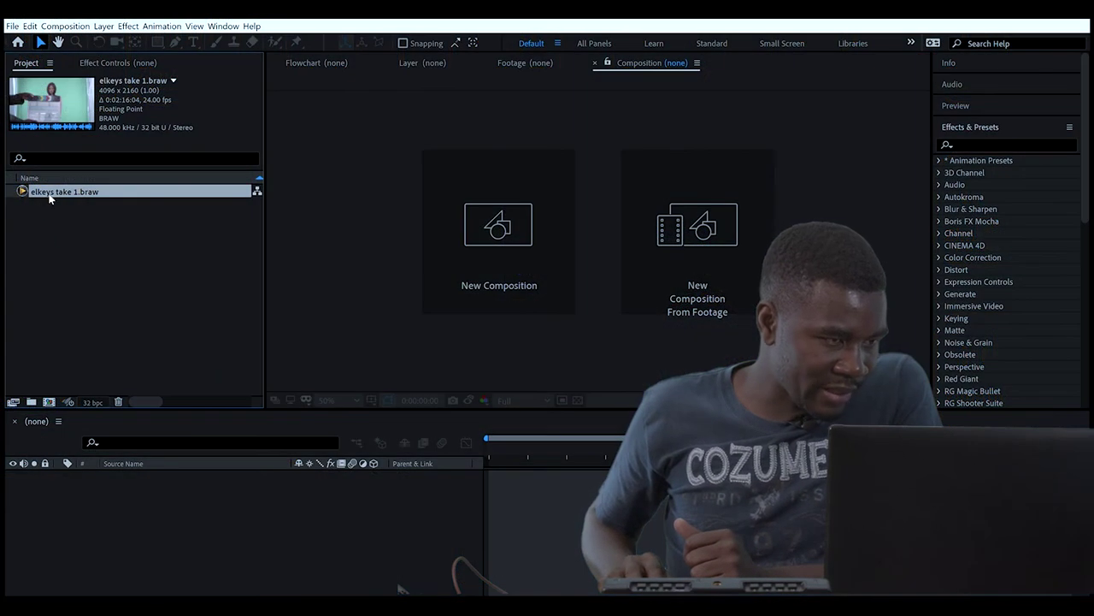
Create a composition from the footage and trim it to a clean 0:00:07:19 take after the clapboard
{"action": "left_click", "coordinate": [56, 392]}
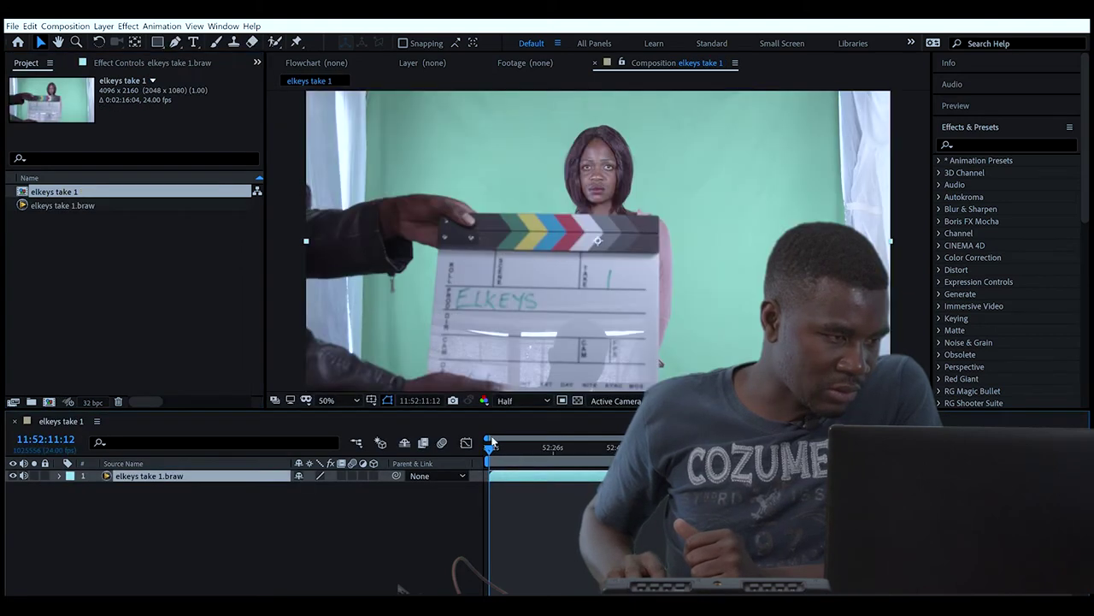
{"action": "left_click_drag", "start_coordinate": [492, 441], "coordinate": [593, 445]}
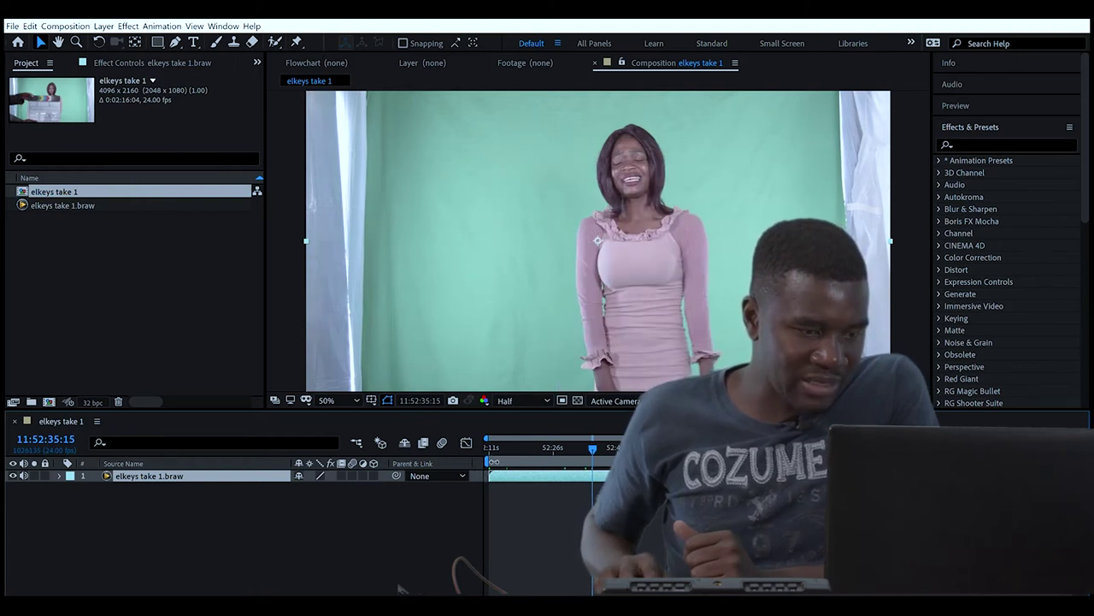
{"action": "left_click_drag", "start_coordinate": [491, 462], "coordinate": [586, 462]}
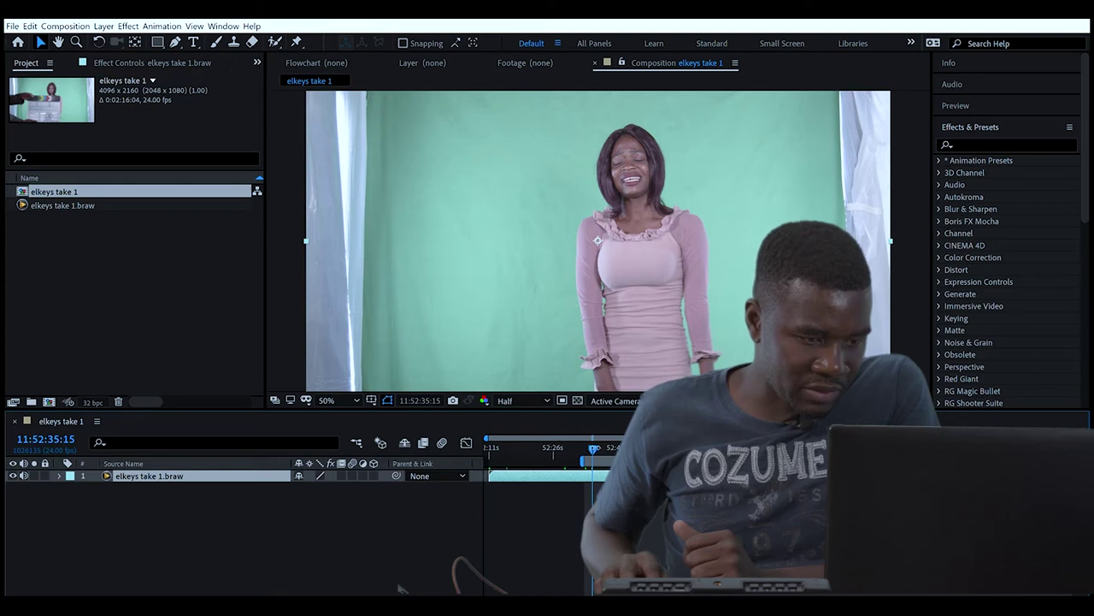
{"action": "key", "text": "ctrl+shift+x"}
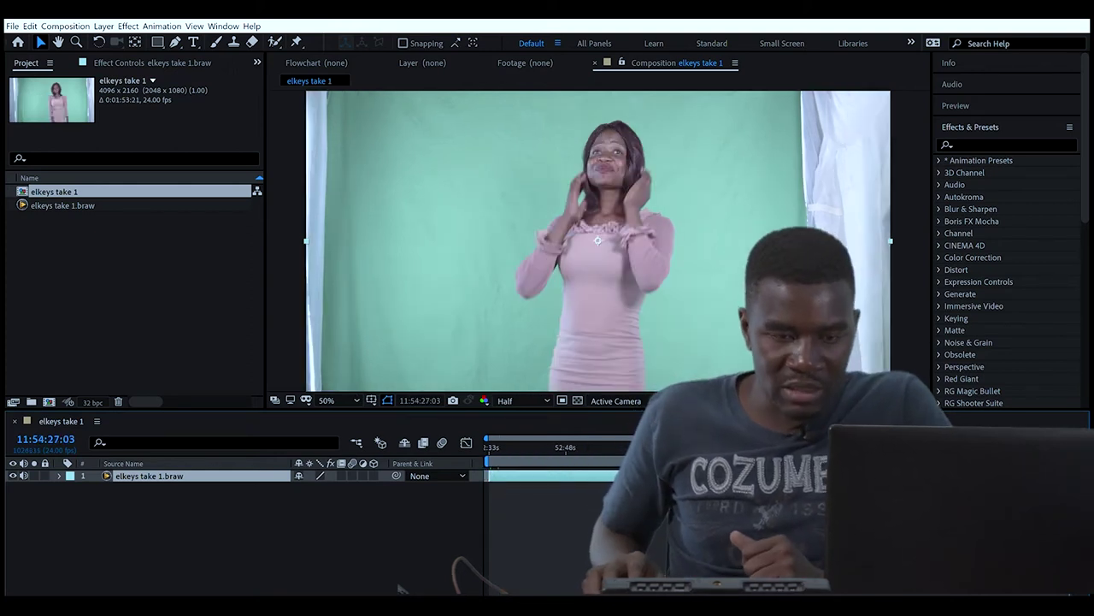
{"action": "left_click_drag", "start_coordinate": [563, 453], "coordinate": [530, 472]}
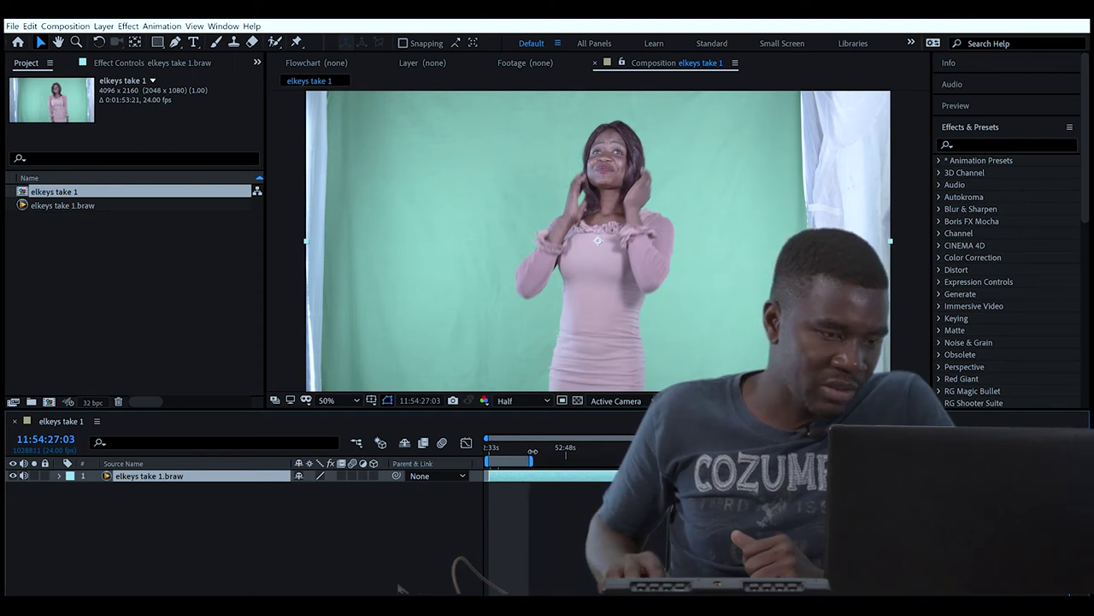
{"action": "key", "text": "ctrl+shift+x"}
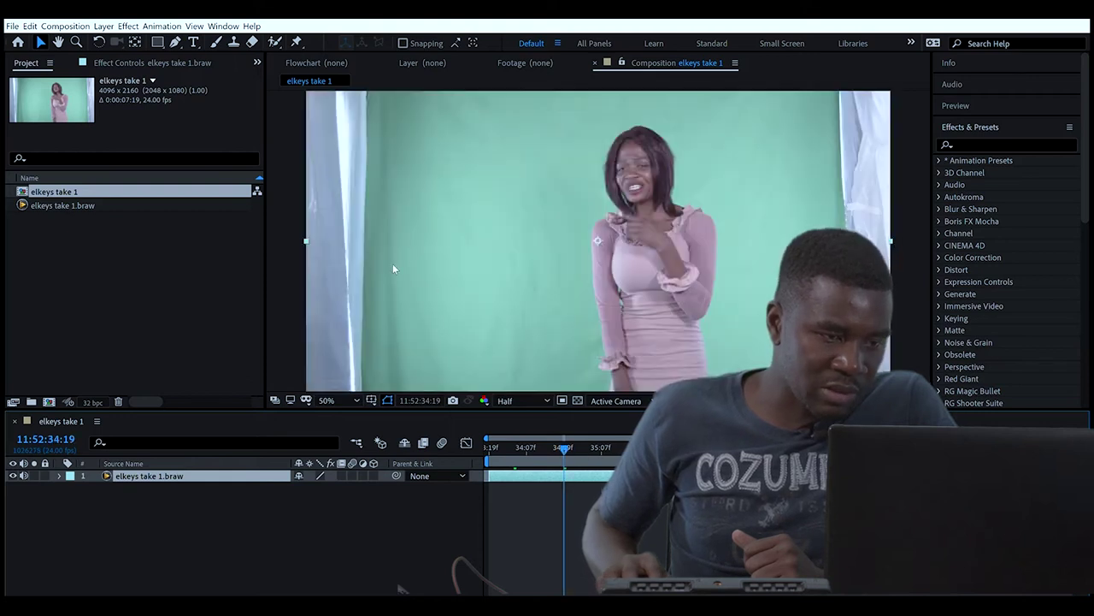
Draw a rectangular mask over the green area, cutting out the white curtains on both sides
{"action": "key", "text": "q"}
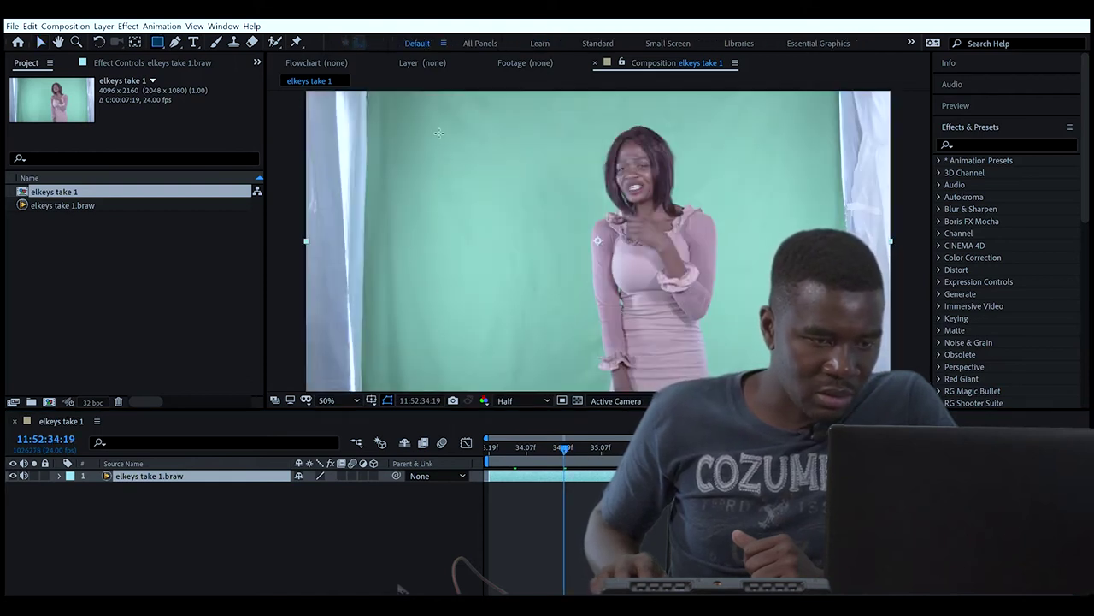
{"action": "left_click_drag", "start_coordinate": [390, 101], "coordinate": [834, 393]}
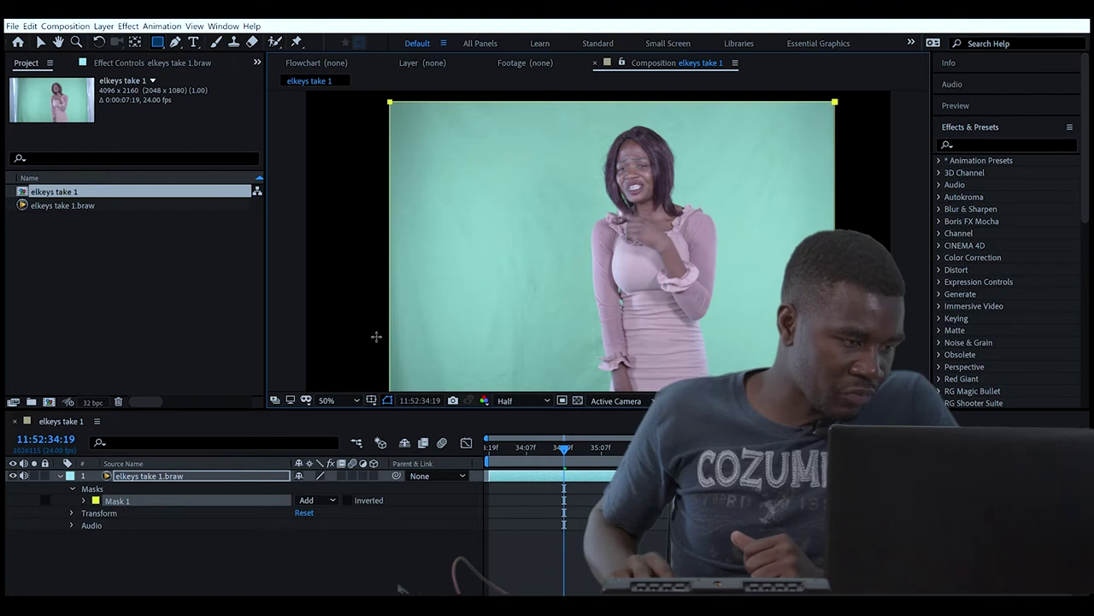
{"action": "left_click", "coordinate": [203, 469]}
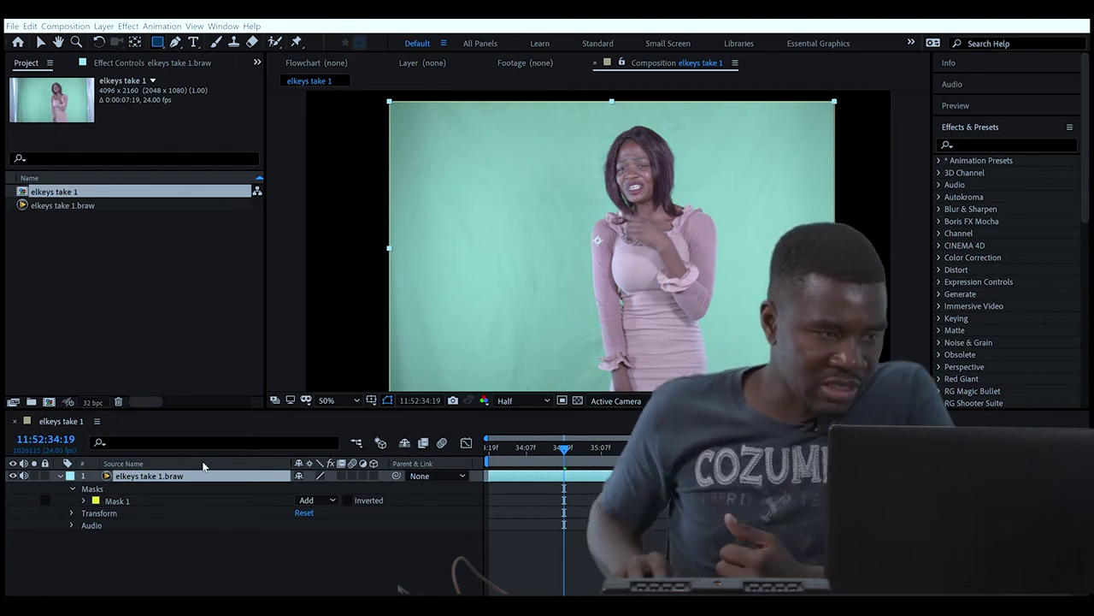
Apply Primatte Keyer 6 and rectangle-sample the green screen as the background
{"action": "key", "text": "ctrl+alt+shift+e"}
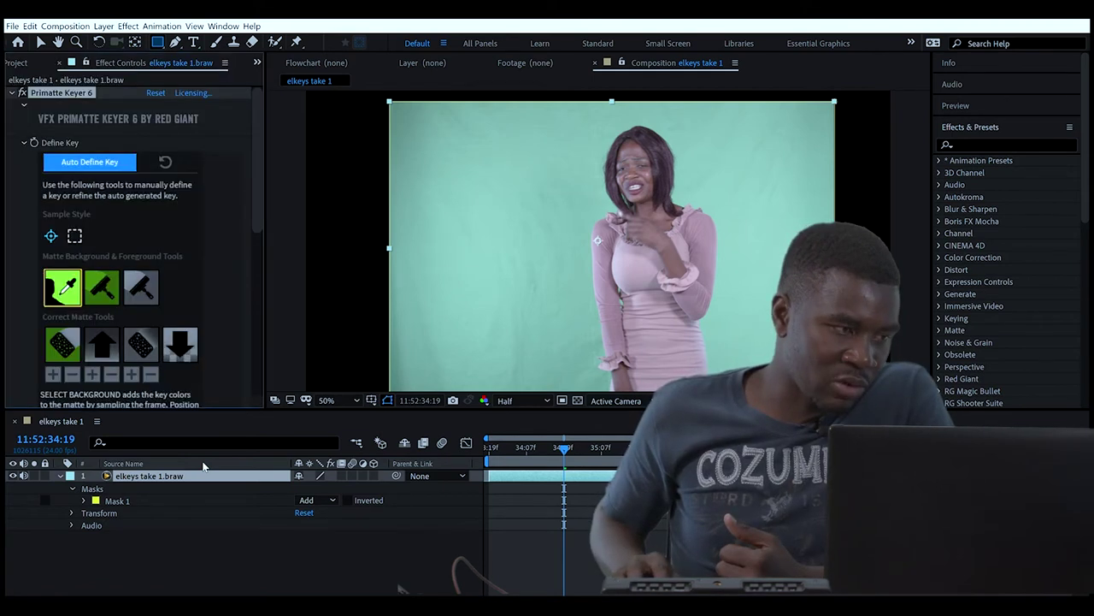
{"action": "key", "text": "v"}
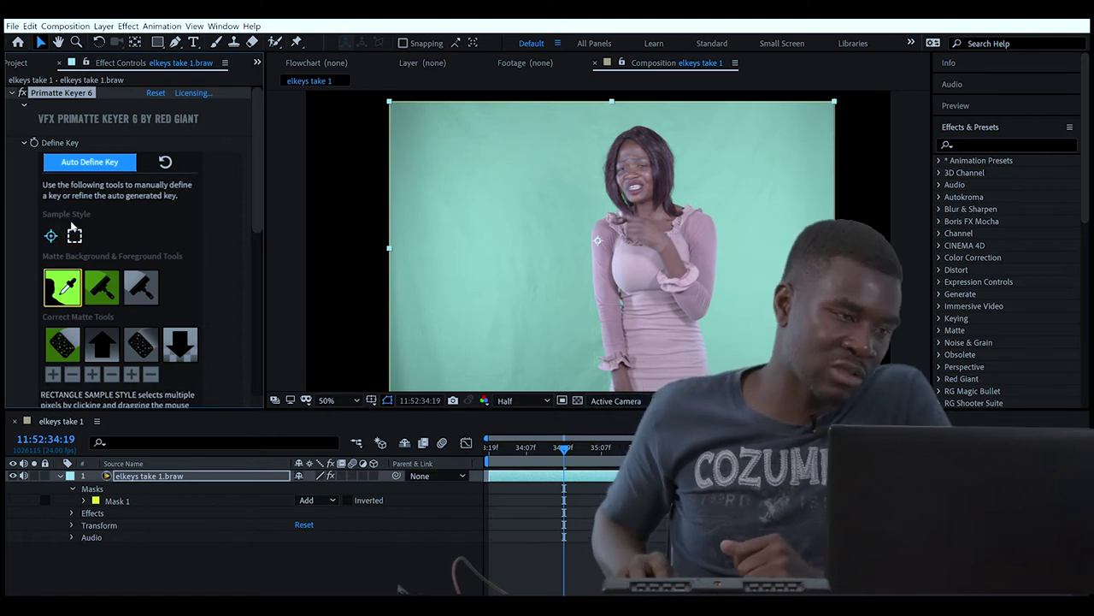
{"action": "left_click", "coordinate": [73, 227]}
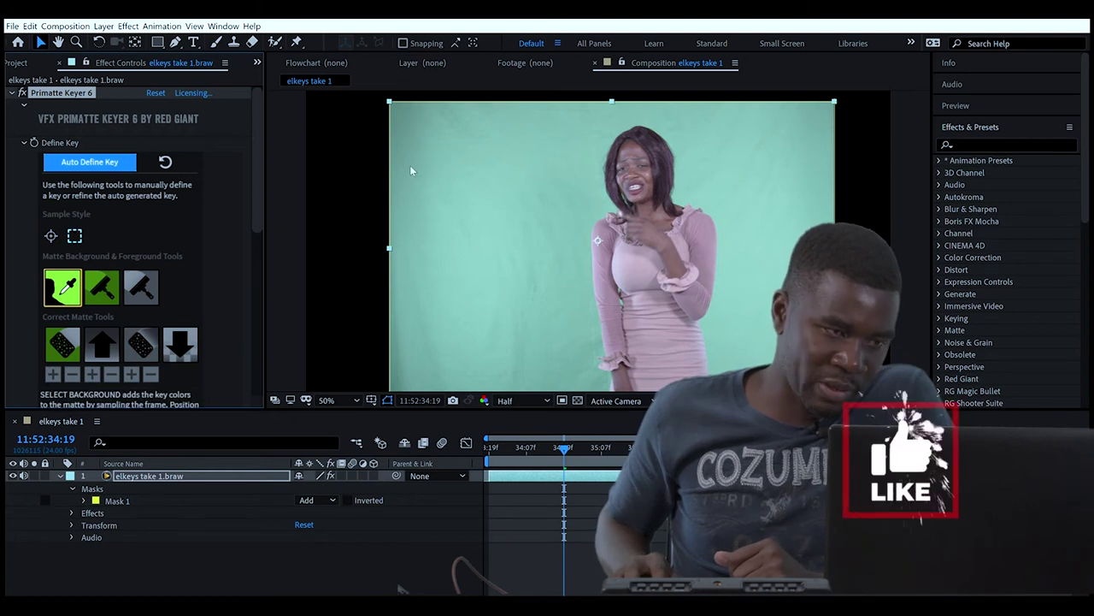
{"action": "mouse_move", "coordinate": [407, 133]}
{"action": "left_mouse_down"}
{"action": "mouse_move", "coordinate": [538, 133]}
{"action": "mouse_move", "coordinate": [557, 194]}
{"action": "mouse_move", "coordinate": [569, 373]}
{"action": "left_mouse_up"}
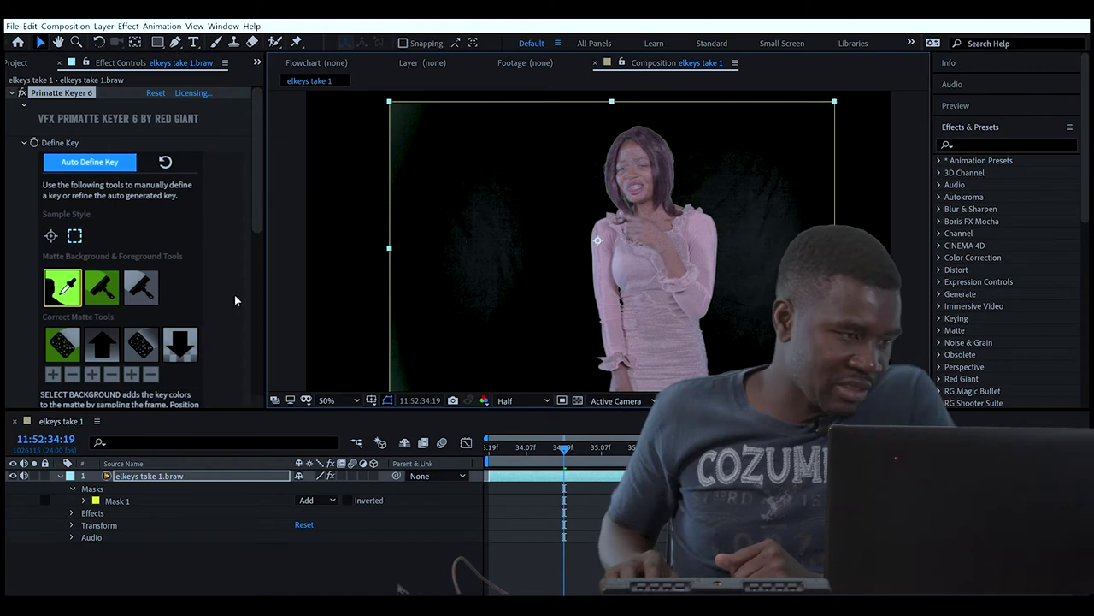
Mark the woman's face, arm and torso as solid foreground with Clean Foreground
{"action": "left_click", "coordinate": [141, 287]}
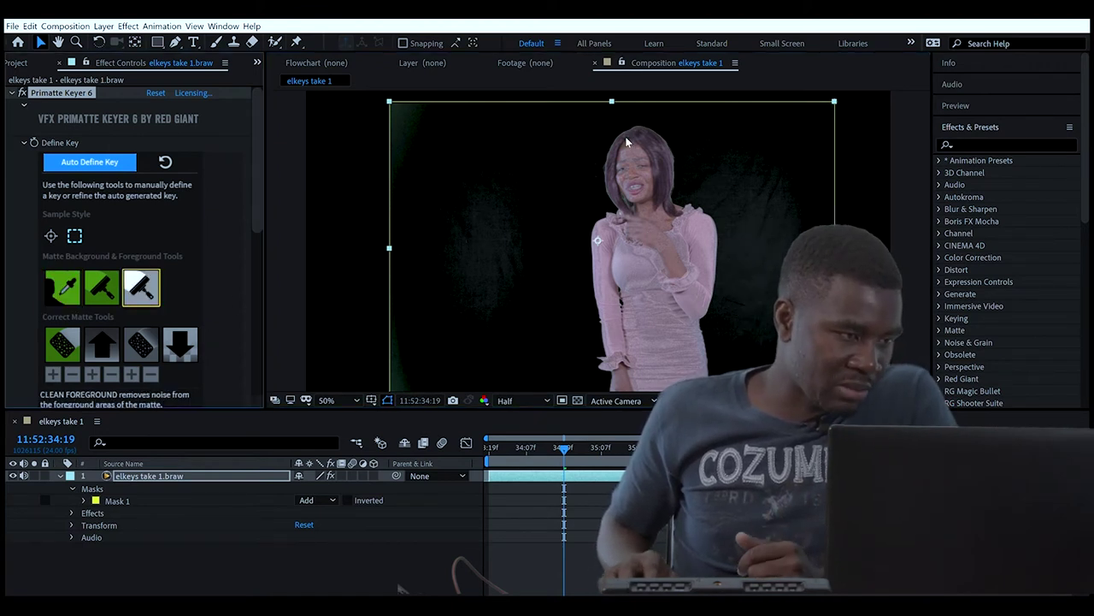
{"action": "left_click_drag", "start_coordinate": [621, 141], "coordinate": [656, 162]}
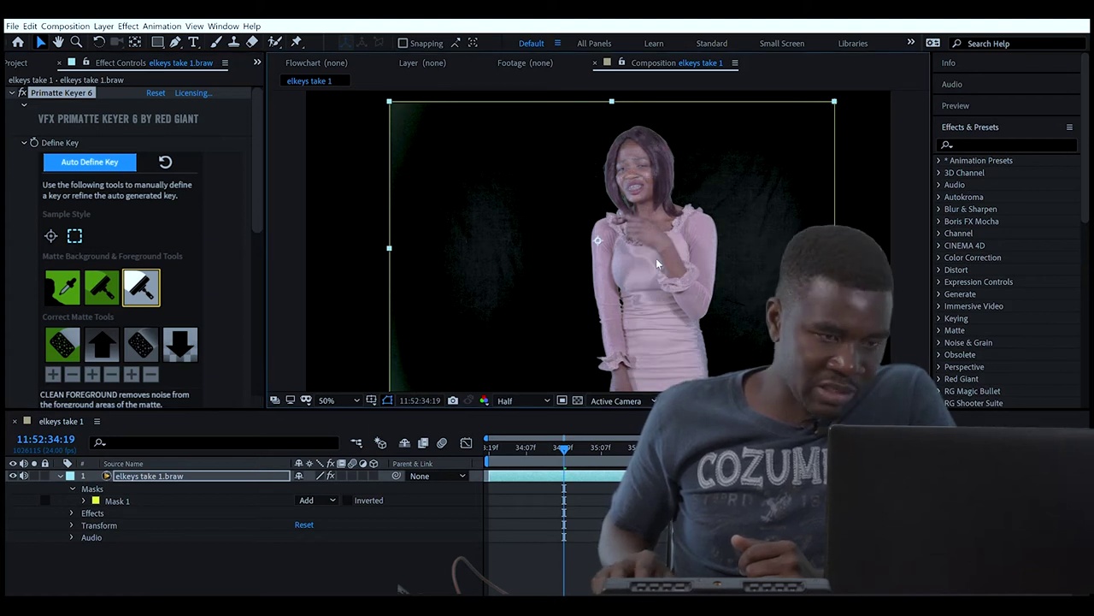
{"action": "mouse_move", "coordinate": [622, 240]}
{"action": "left_mouse_down"}
{"action": "mouse_move", "coordinate": [650, 242]}
{"action": "mouse_move", "coordinate": [644, 306]}
{"action": "left_mouse_up"}
{"action": "left_click_drag", "start_coordinate": [649, 239], "coordinate": [676, 299]}
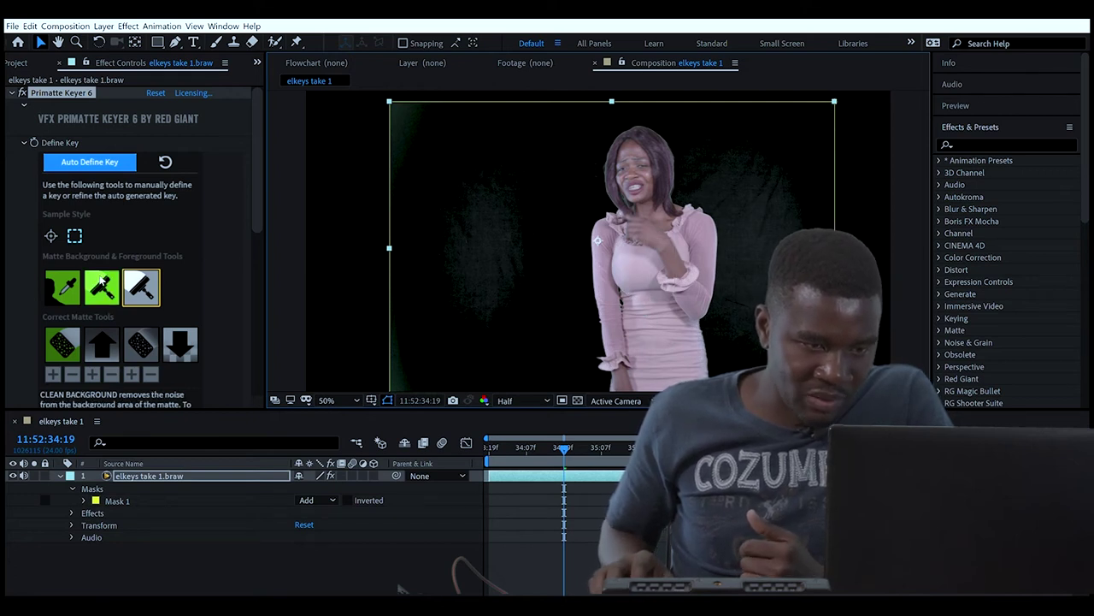
Remove the background noise left and right of her with Clean Background samples
{"action": "left_click", "coordinate": [101, 285]}
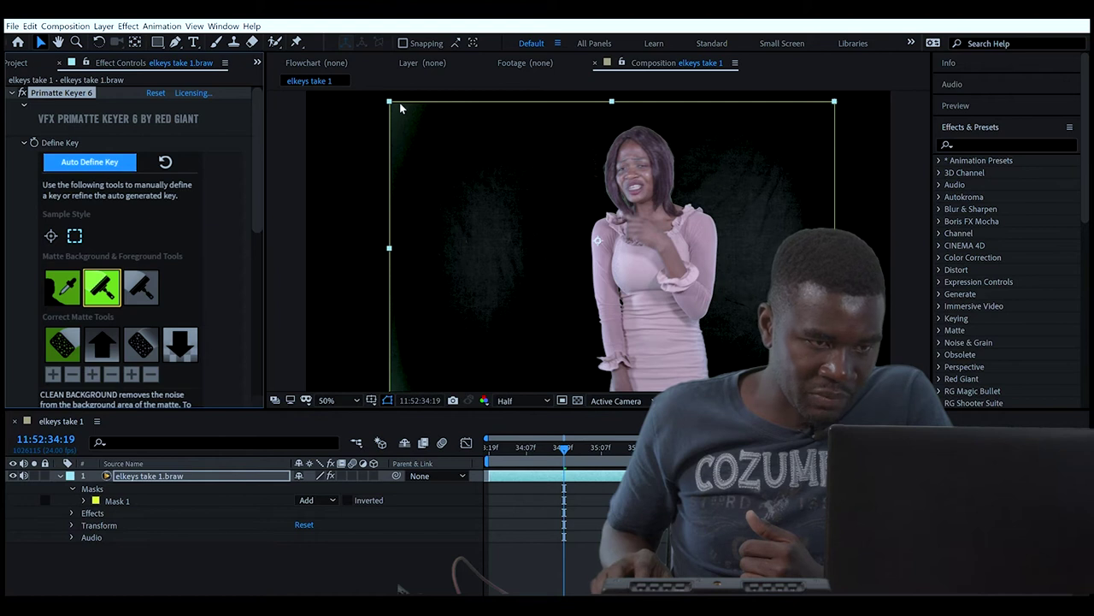
{"action": "left_click_drag", "start_coordinate": [399, 118], "coordinate": [504, 298]}
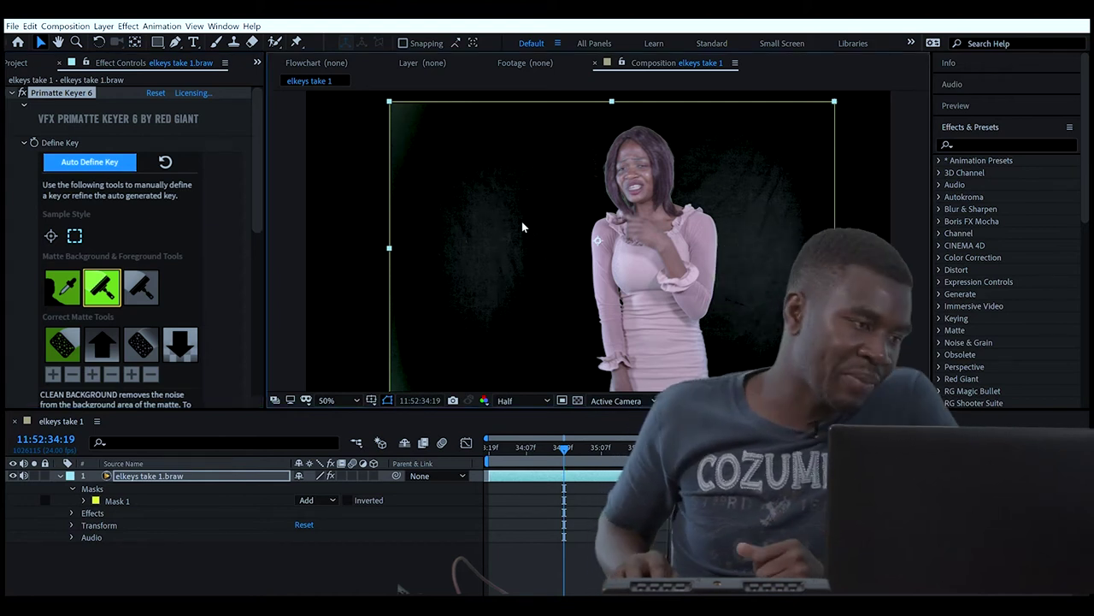
{"action": "left_click_drag", "start_coordinate": [742, 163], "coordinate": [761, 184]}
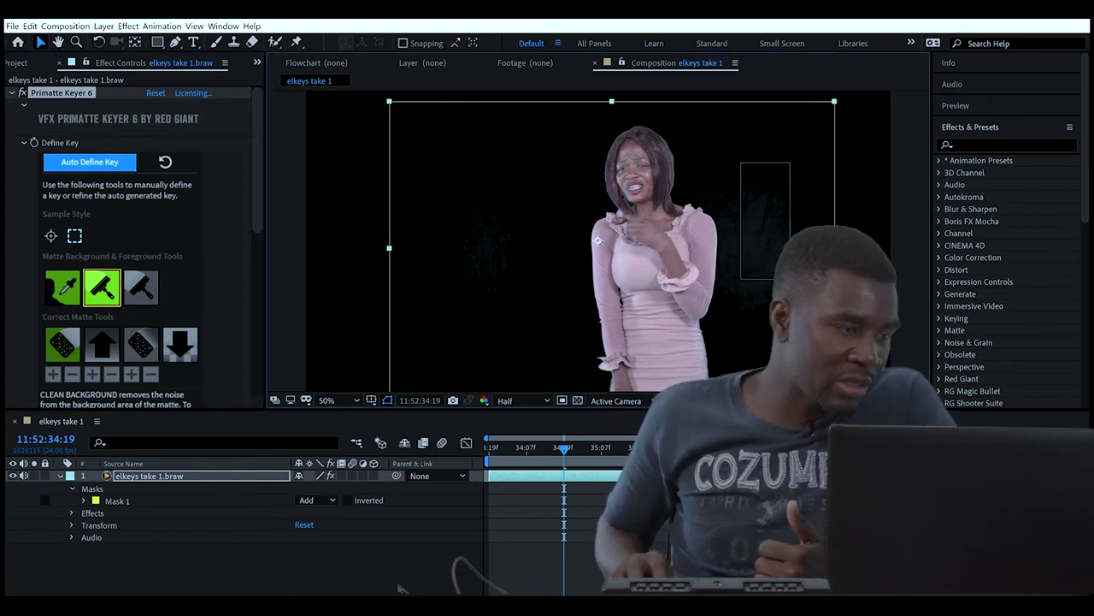
{"action": "left_click_drag", "start_coordinate": [459, 181], "coordinate": [562, 342]}
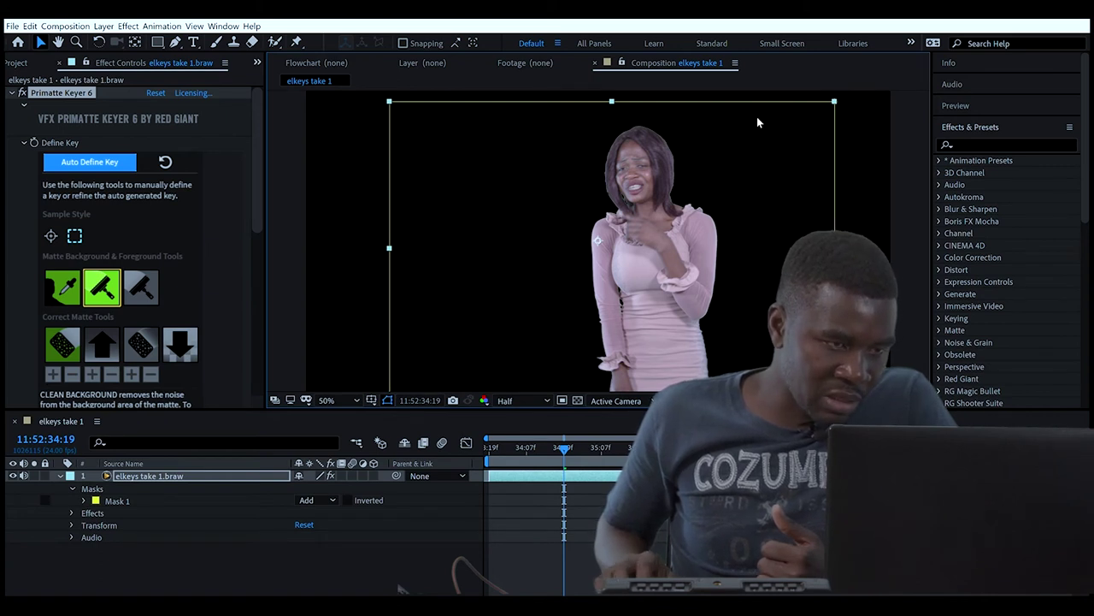
{"action": "left_click_drag", "start_coordinate": [758, 129], "coordinate": [787, 208]}
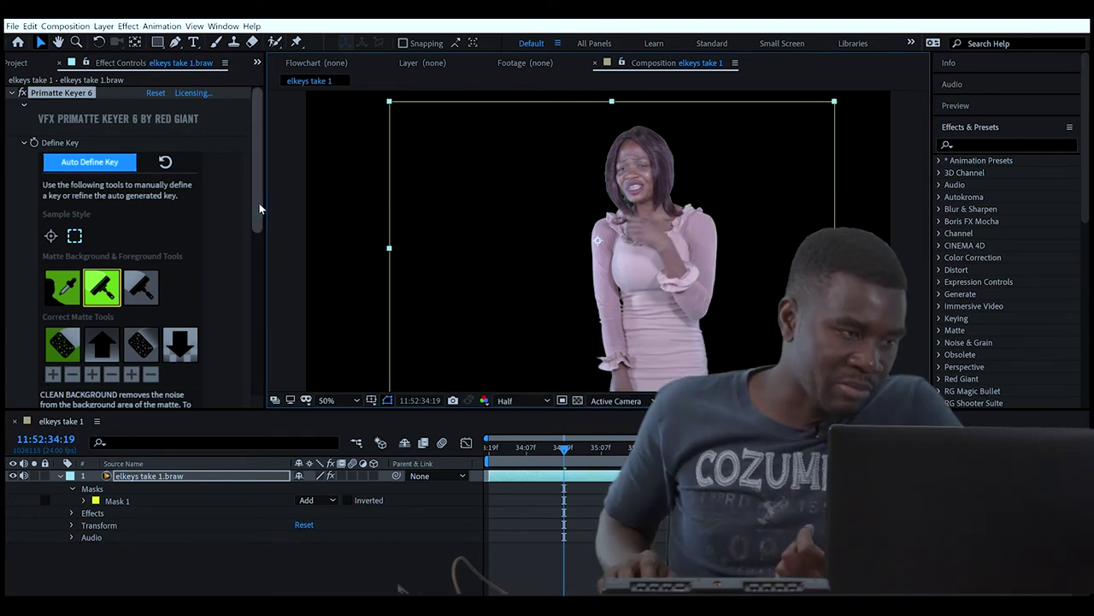
Show the black-and-white matte view and fit the whole composition in the viewer
{"action": "left_click_drag", "start_coordinate": [260, 209], "coordinate": [257, 299]}
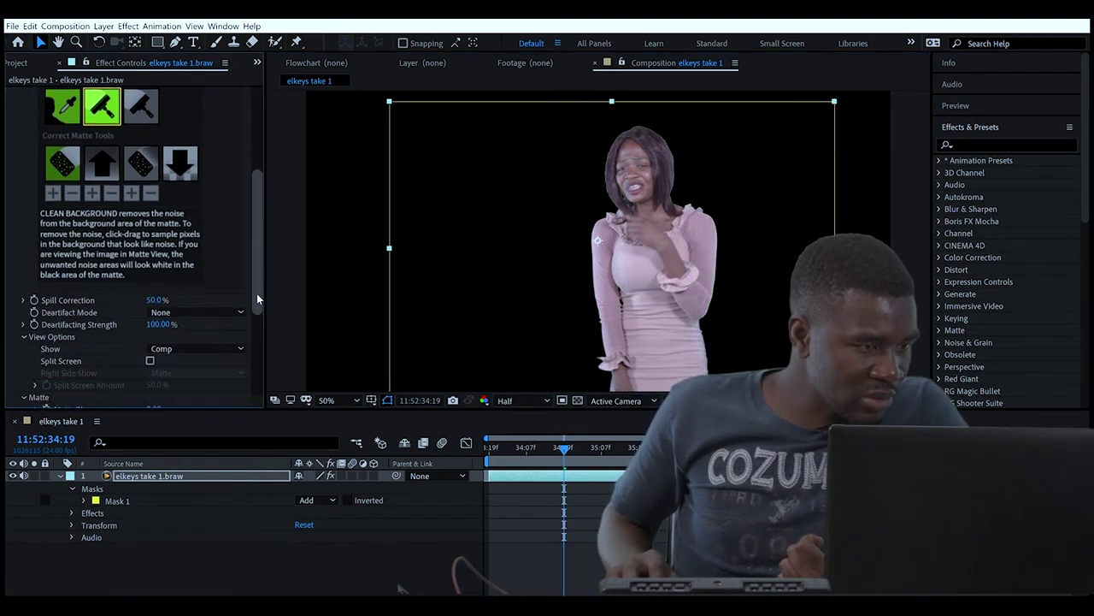
{"action": "scroll", "coordinate": [257, 295], "scroll_direction": "down", "scroll_amount": 3}
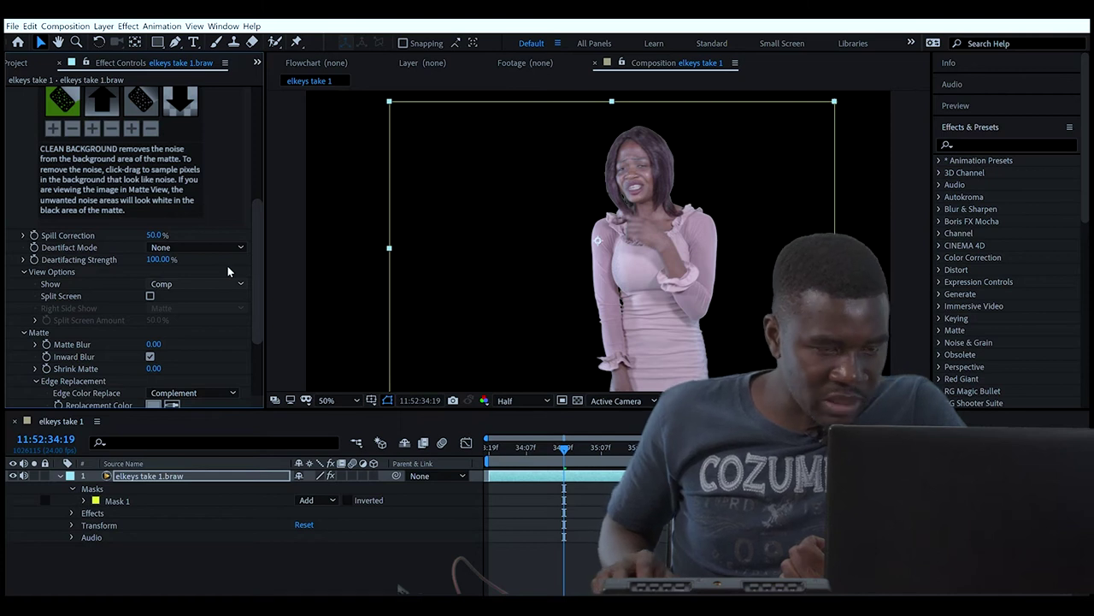
{"action": "left_click", "coordinate": [198, 284]}
{"action": "left_click", "coordinate": [198, 295]}
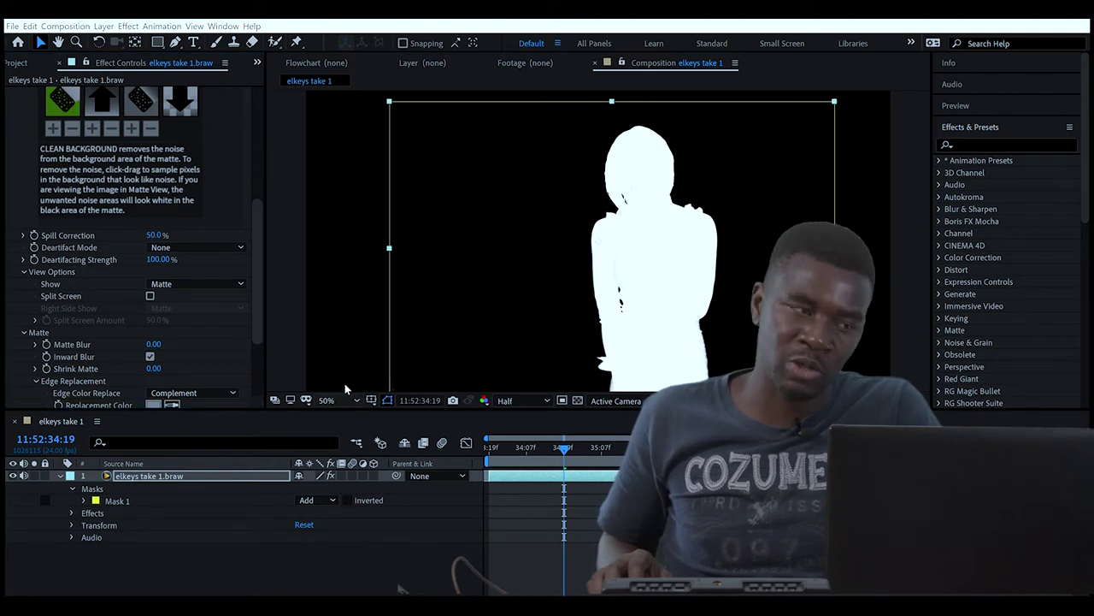
{"action": "key", "text": "shift+slash"}
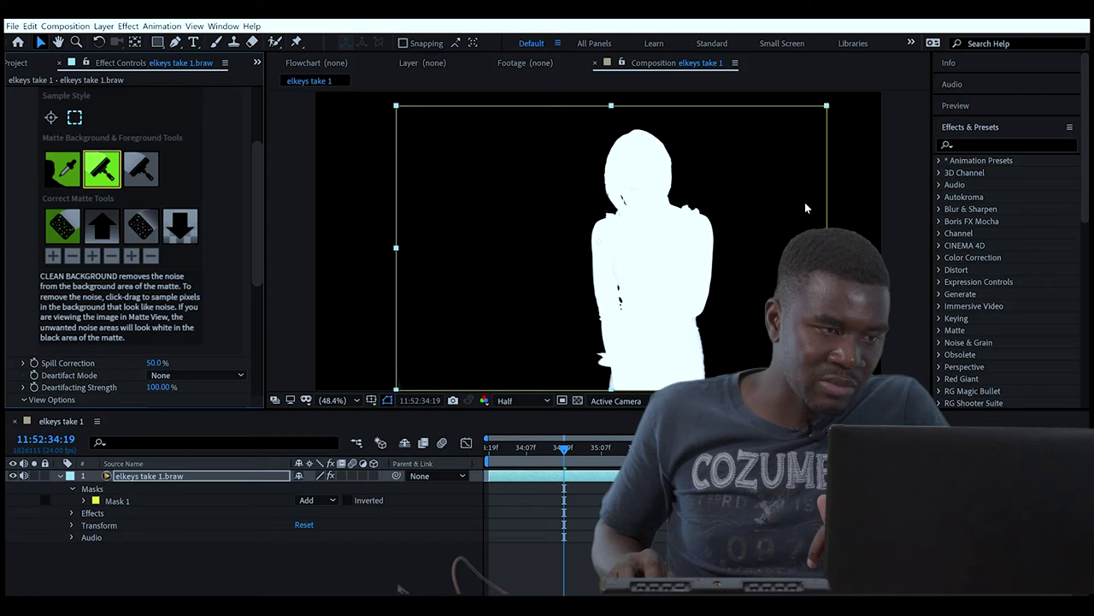
Clear noise from the matte's upper corners and fill the dark specks inside the woman
{"action": "left_click", "coordinate": [141, 168]}
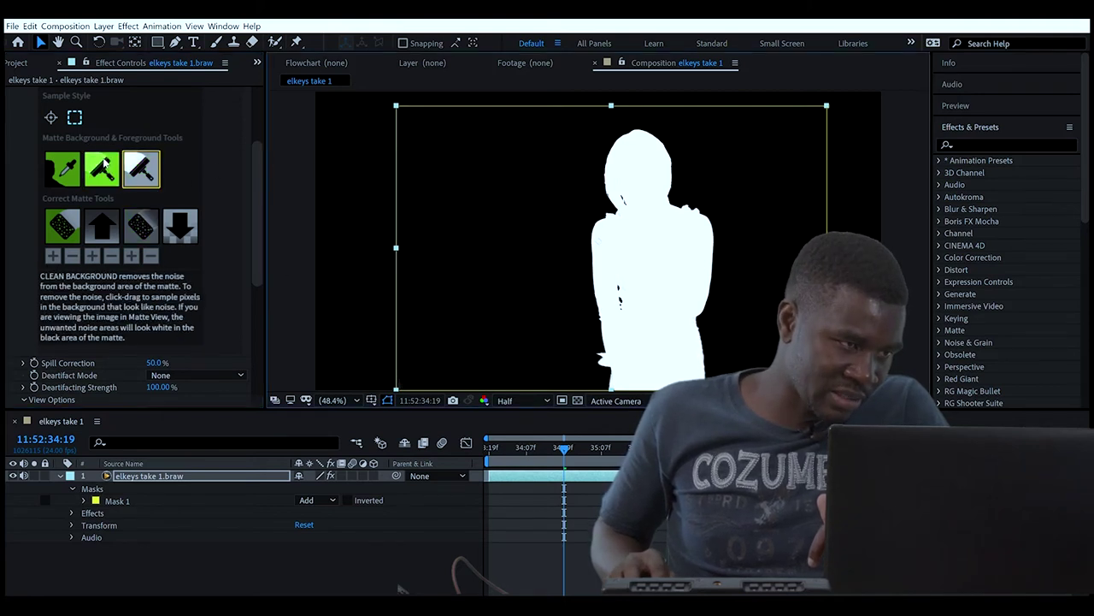
{"action": "left_click_drag", "start_coordinate": [407, 110], "coordinate": [525, 274]}
{"action": "left_click_drag", "start_coordinate": [720, 131], "coordinate": [801, 212]}
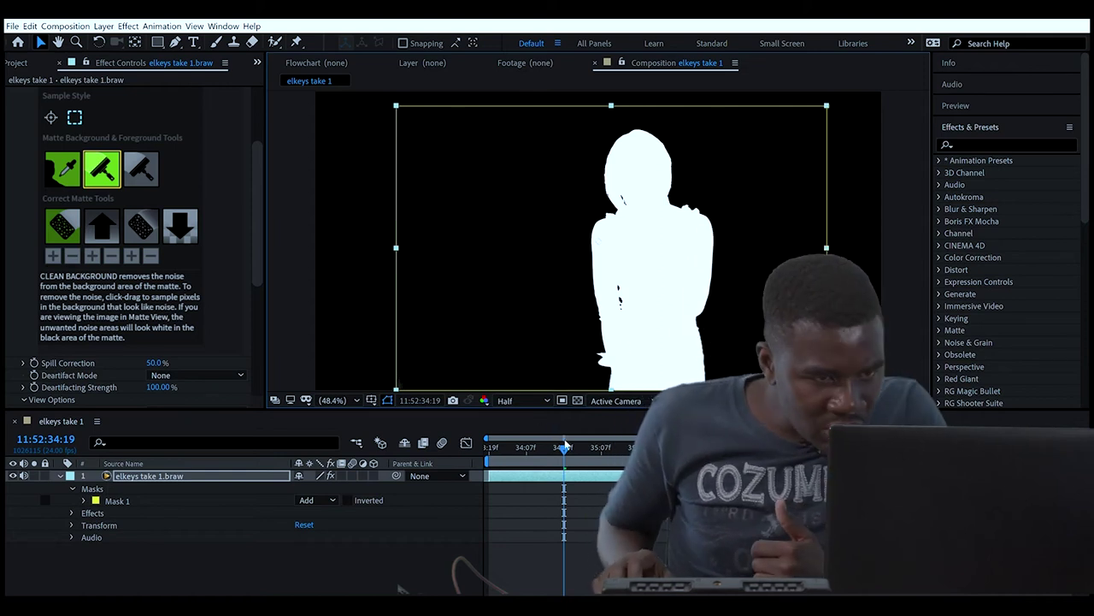
{"action": "scroll", "coordinate": [629, 281], "scroll_direction": "up", "scroll_amount": 1}
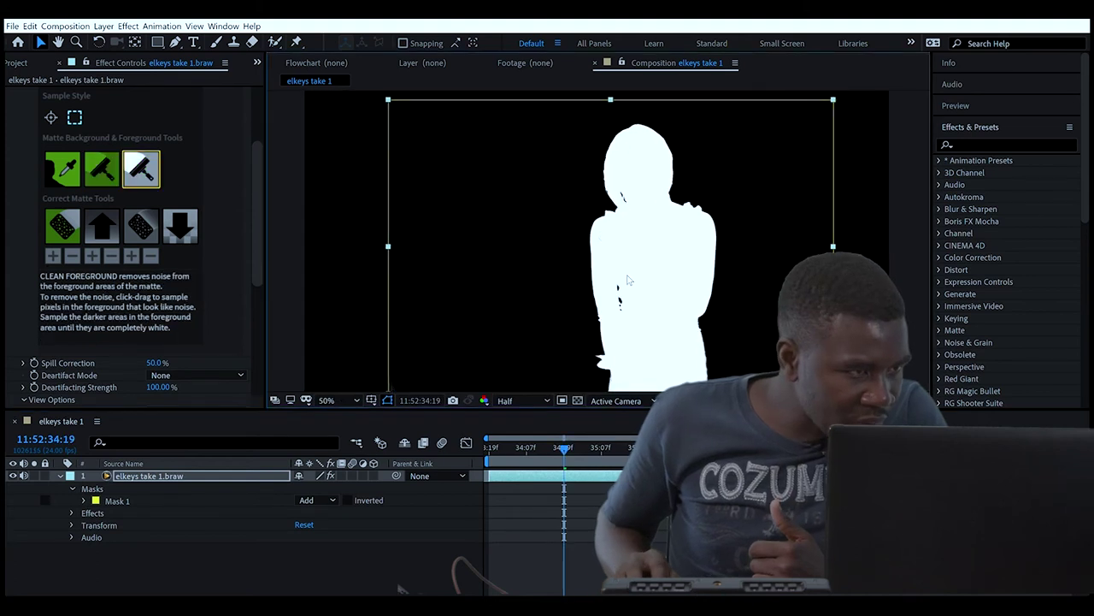
{"action": "scroll", "coordinate": [628, 280], "scroll_direction": "up", "scroll_amount": 2}
{"action": "left_click_drag", "start_coordinate": [612, 274], "coordinate": [625, 298]}
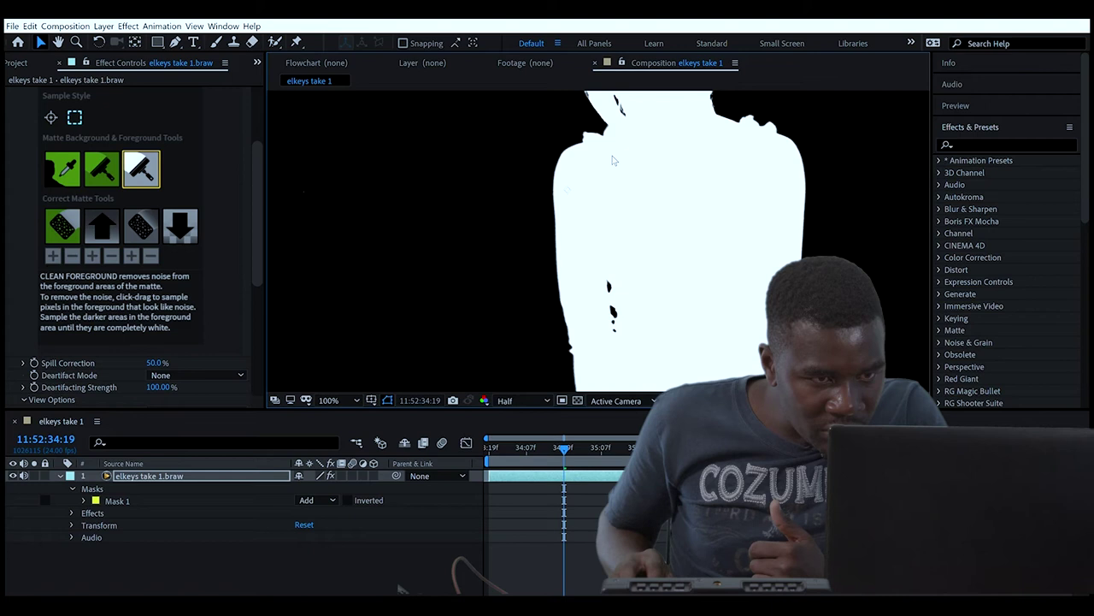
{"action": "left_click_drag", "start_coordinate": [612, 163], "coordinate": [629, 197]}
{"action": "scroll", "coordinate": [703, 185], "scroll_direction": "down", "scroll_amount": 2}
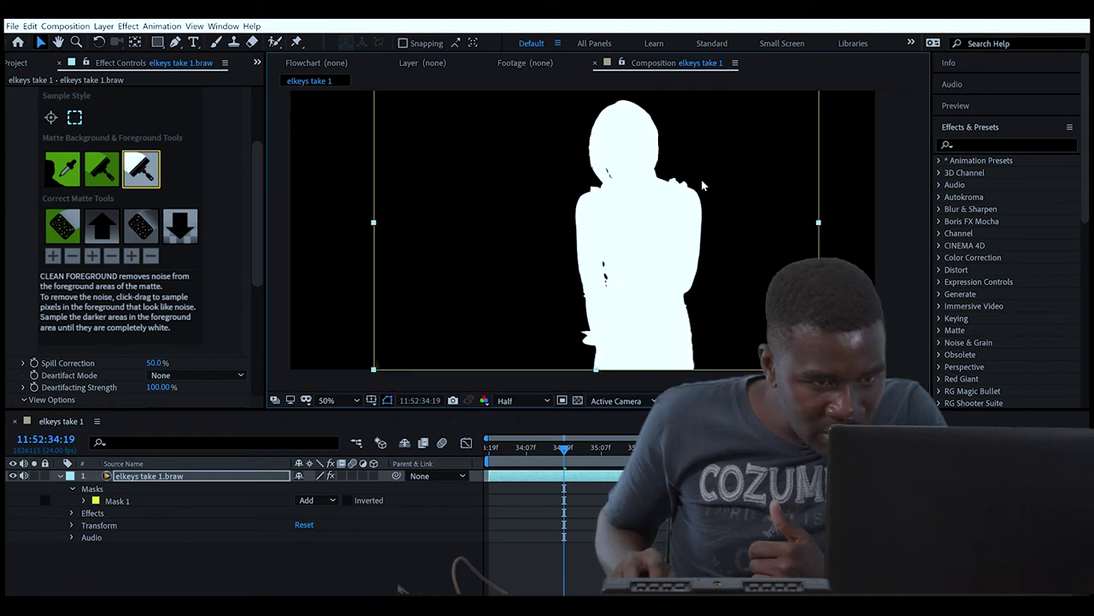
{"action": "scroll", "coordinate": [387, 162], "scroll_direction": "down", "scroll_amount": 1}
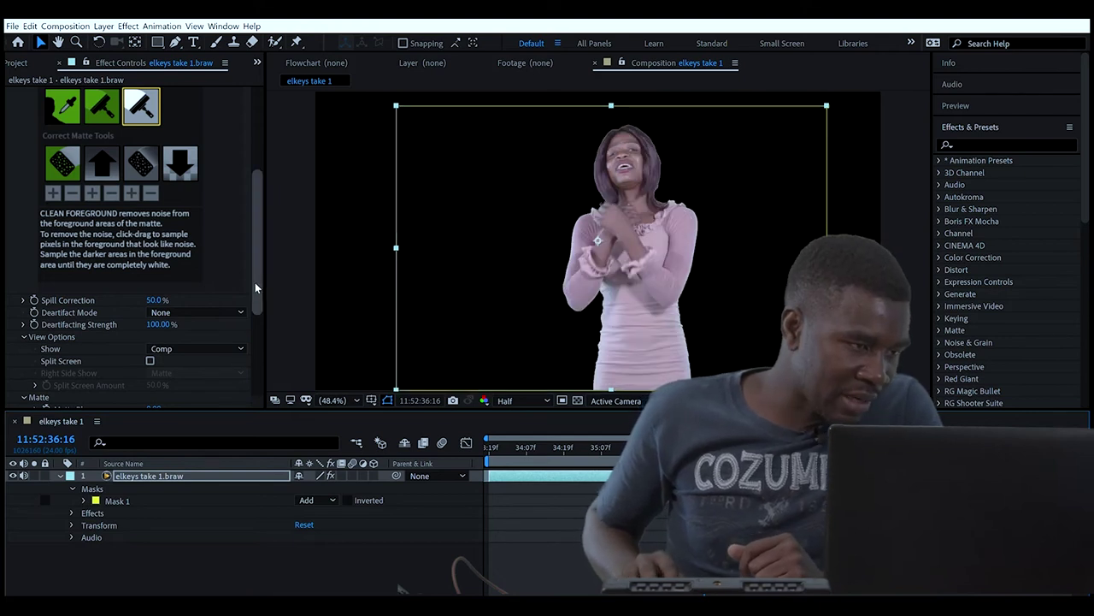
Enable Primatte's Spill Killer with Color Mode Green at 100% strength
{"action": "left_click_drag", "start_coordinate": [254, 282], "coordinate": [263, 325]}
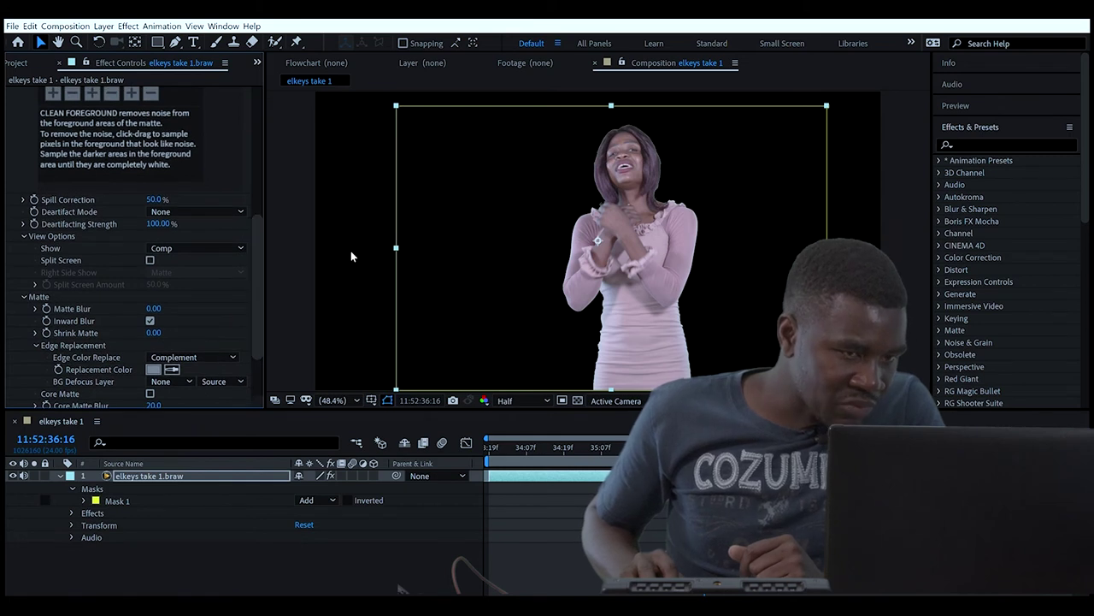
{"action": "scroll", "coordinate": [260, 267], "scroll_direction": "down", "scroll_amount": 2}
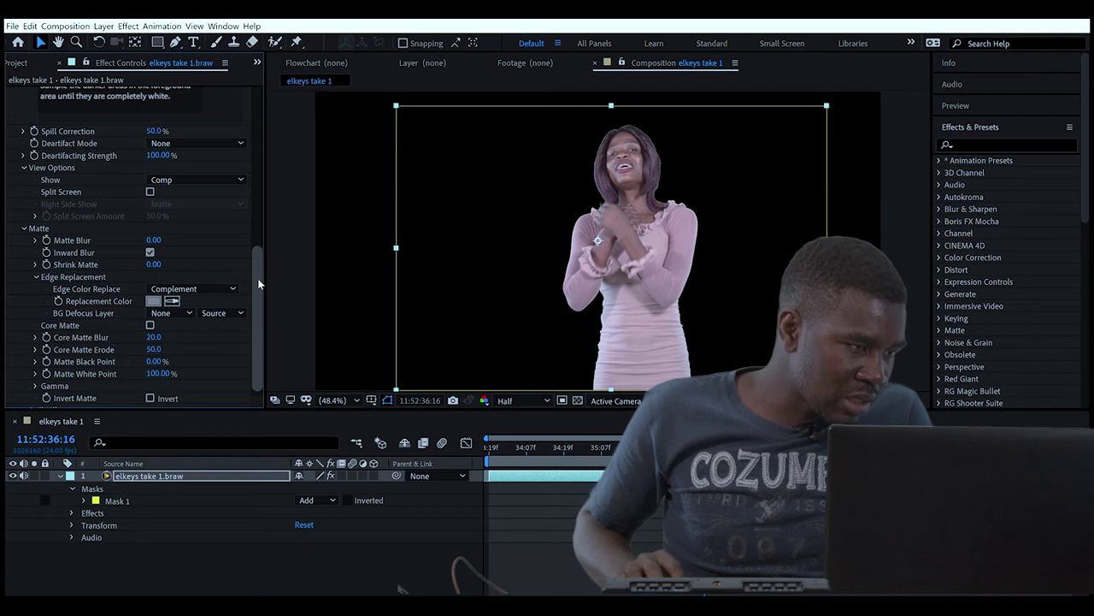
{"action": "scroll", "coordinate": [261, 333], "scroll_direction": "down", "scroll_amount": 1}
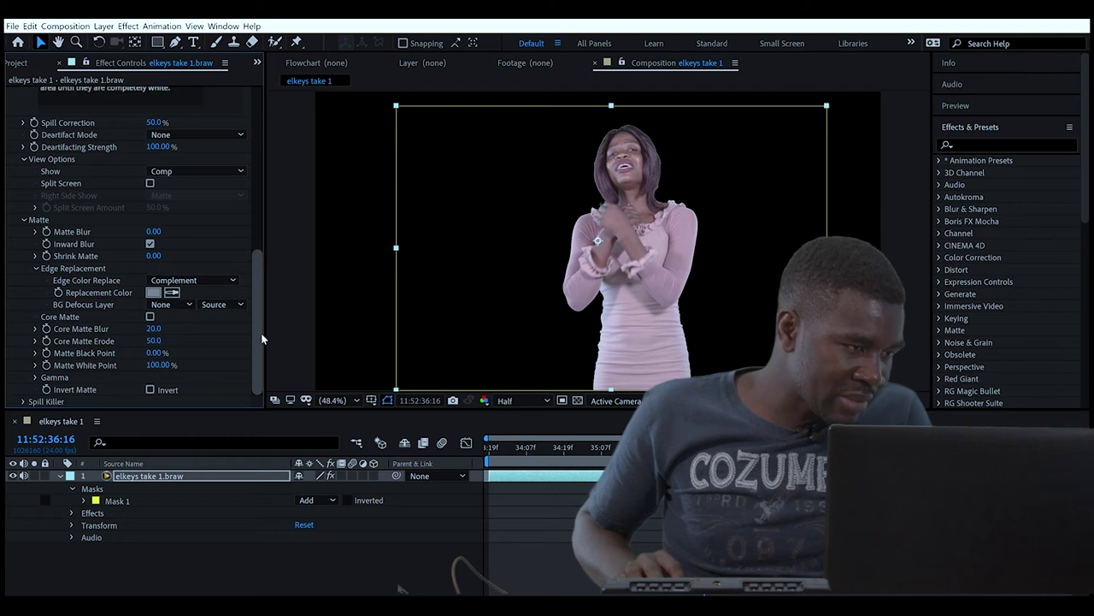
{"action": "left_click", "coordinate": [24, 401]}
{"action": "scroll", "coordinate": [50, 385], "scroll_direction": "down", "scroll_amount": 5}
{"action": "left_click", "coordinate": [150, 207]}
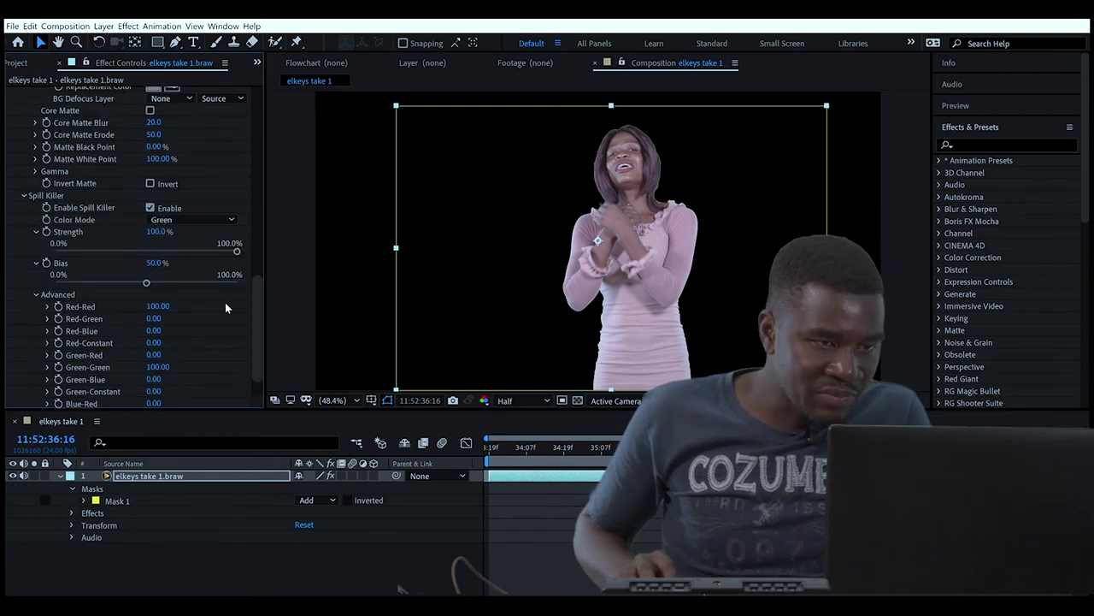
{"action": "left_click_drag", "start_coordinate": [256, 302], "coordinate": [263, 259]}
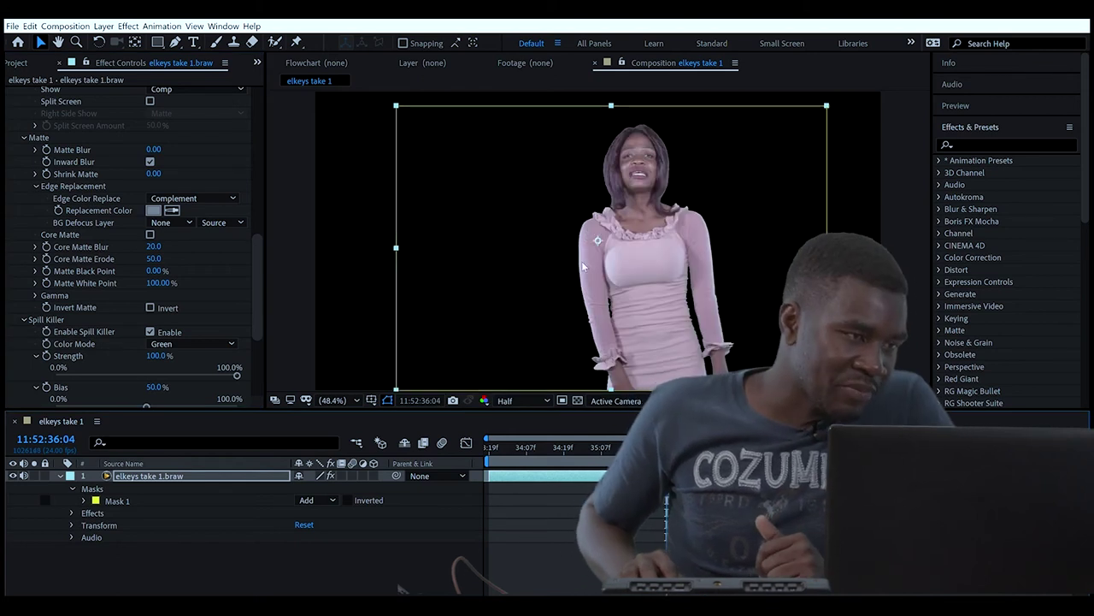
Set Shrink Matte to 8.10 and Matte Blur to 5.00, previewing the softened edges
{"action": "left_click_drag", "start_coordinate": [258, 246], "coordinate": [257, 214]}
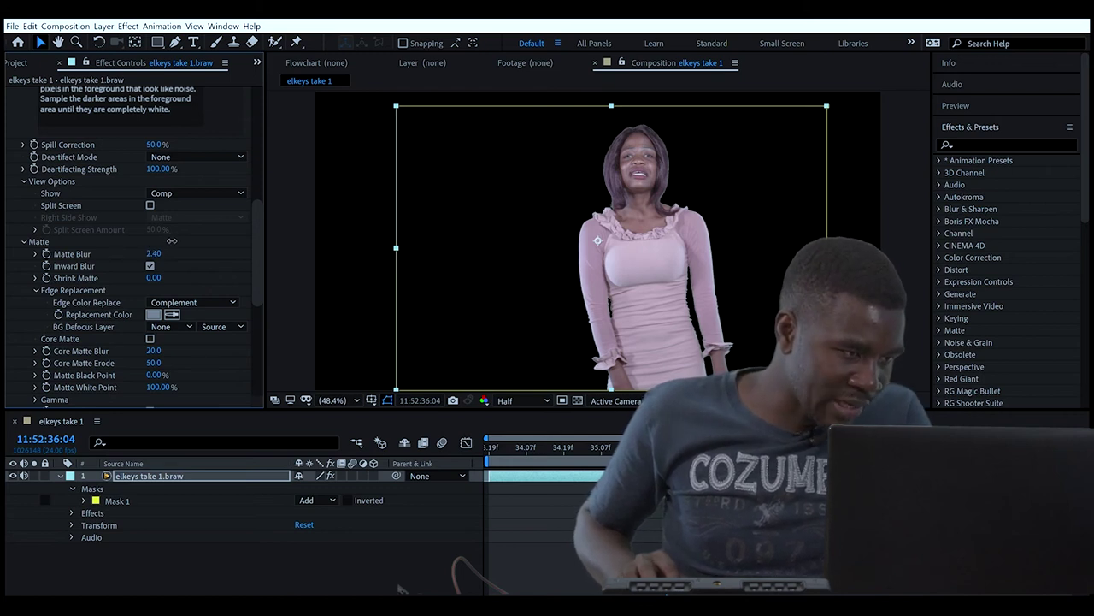
{"action": "left_click_drag", "start_coordinate": [183, 240], "coordinate": [219, 240]}
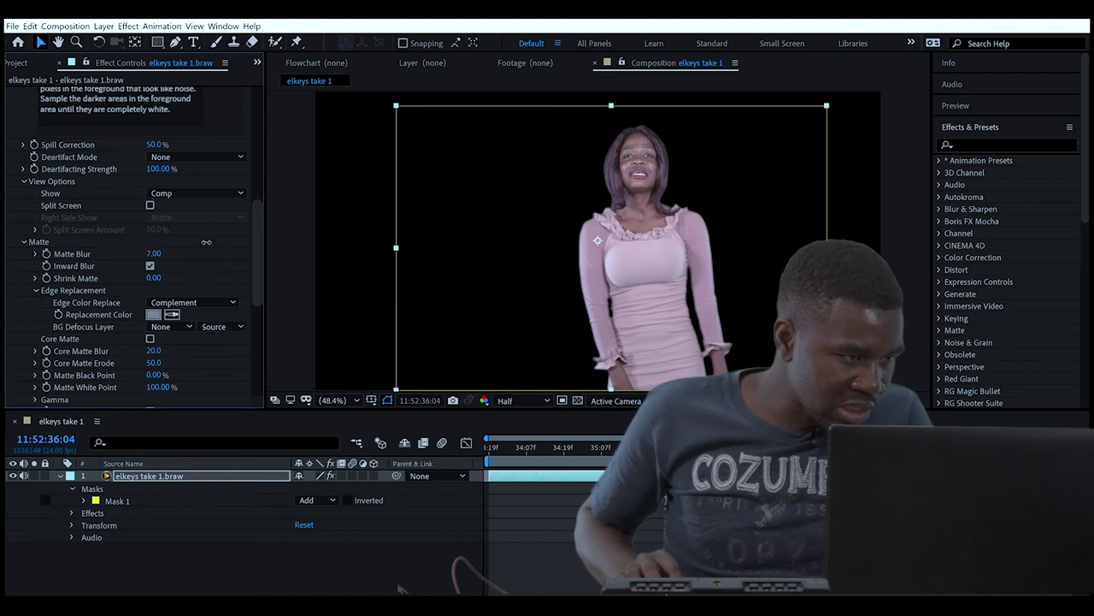
{"action": "left_click_drag", "start_coordinate": [165, 272], "coordinate": [209, 264]}
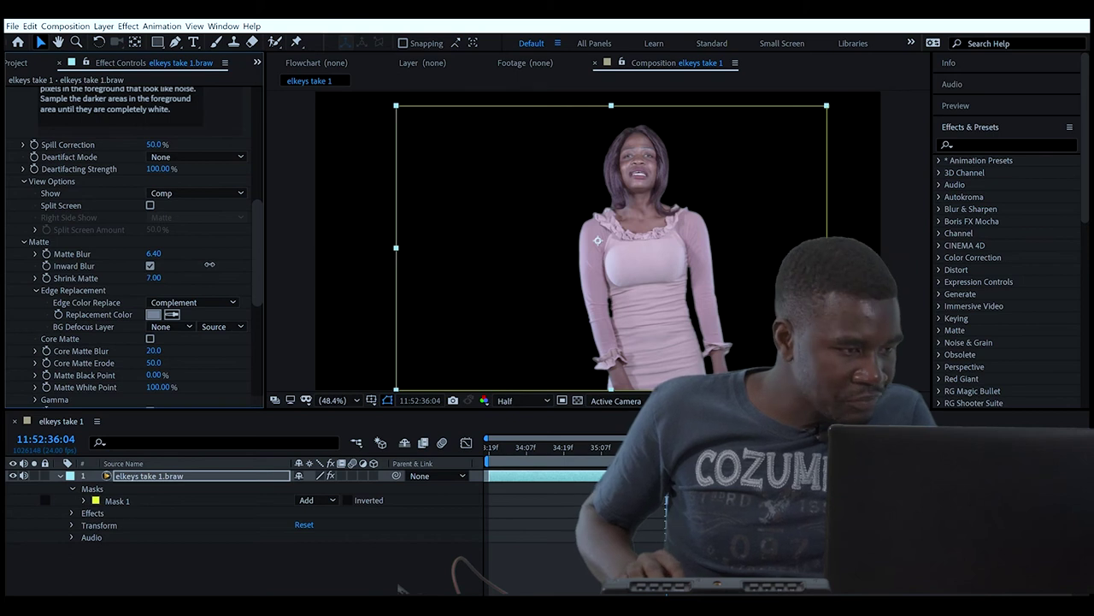
{"action": "left_click", "coordinate": [156, 252]}
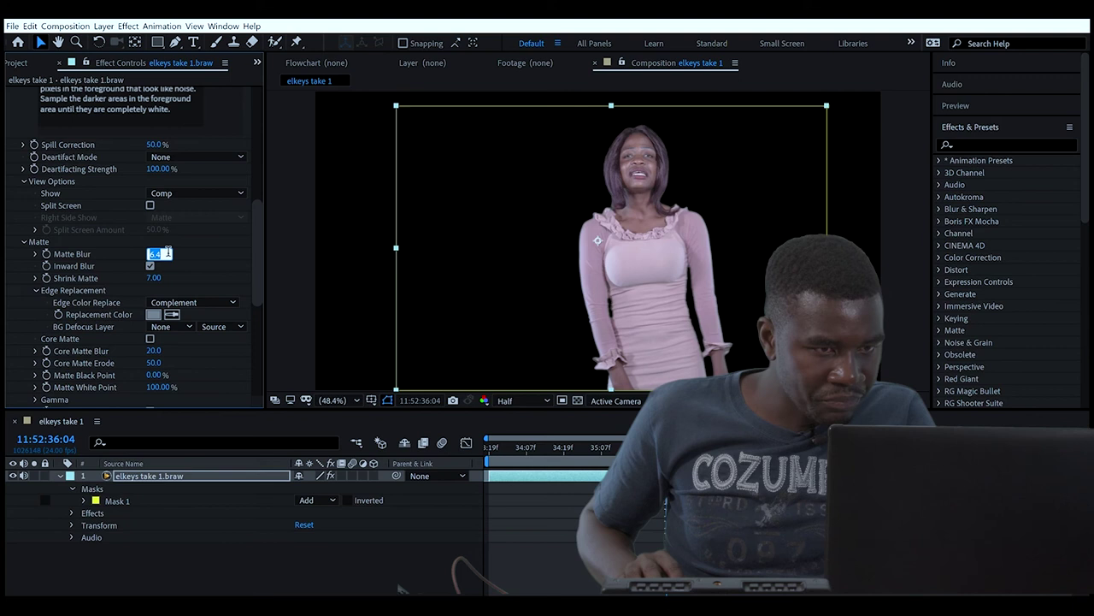
{"action": "type", "text": "10"}
{"action": "key", "text": "Return"}
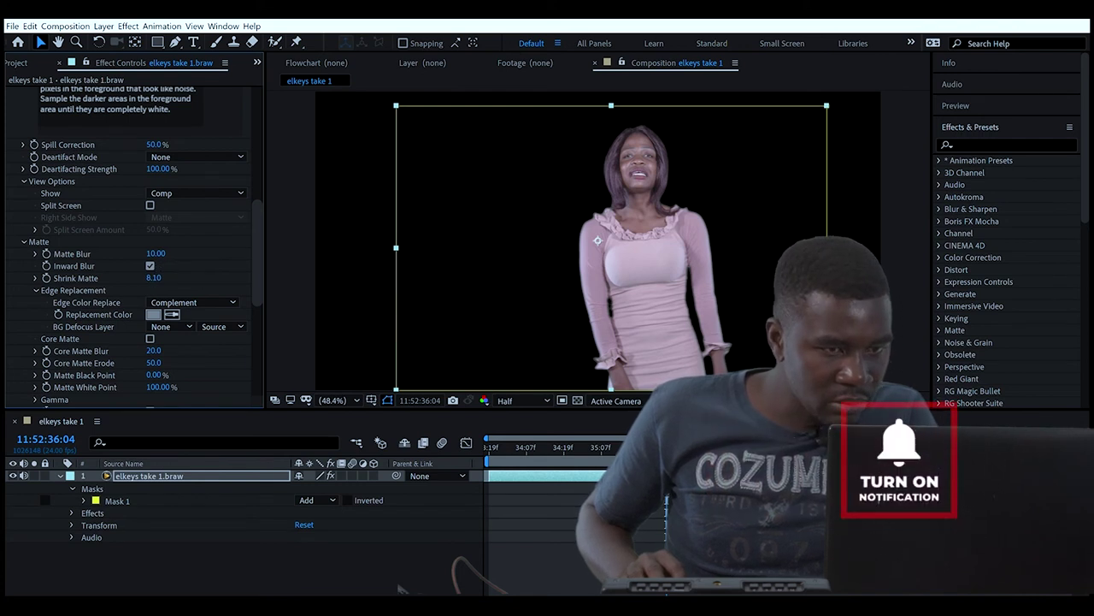
{"action": "key", "text": "space"}
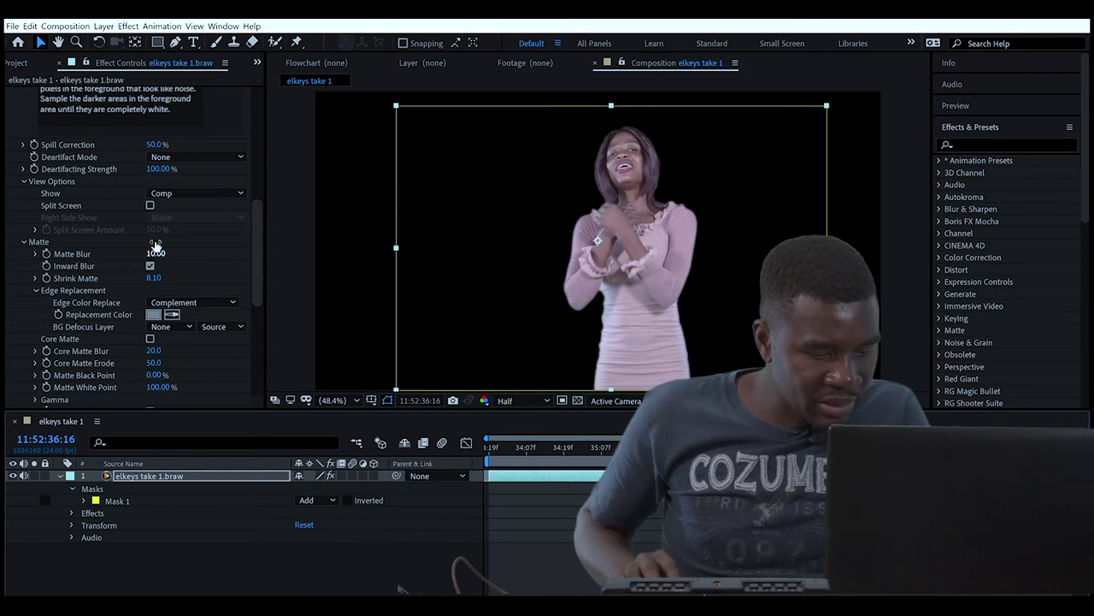
{"action": "left_click", "coordinate": [155, 253]}
{"action": "type", "text": "5"}
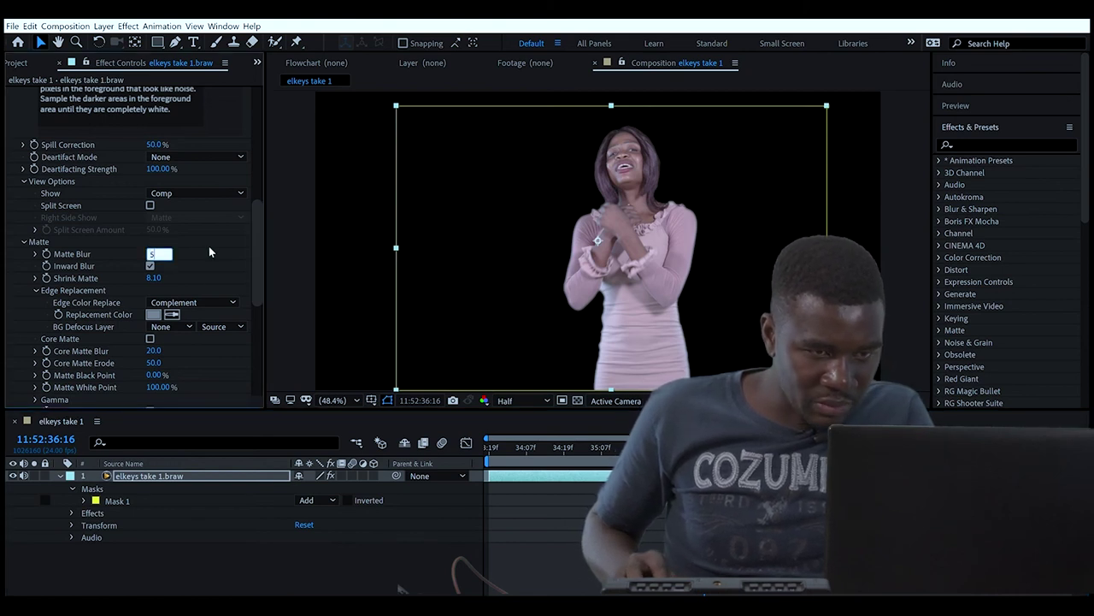
{"action": "key", "text": "Return"}
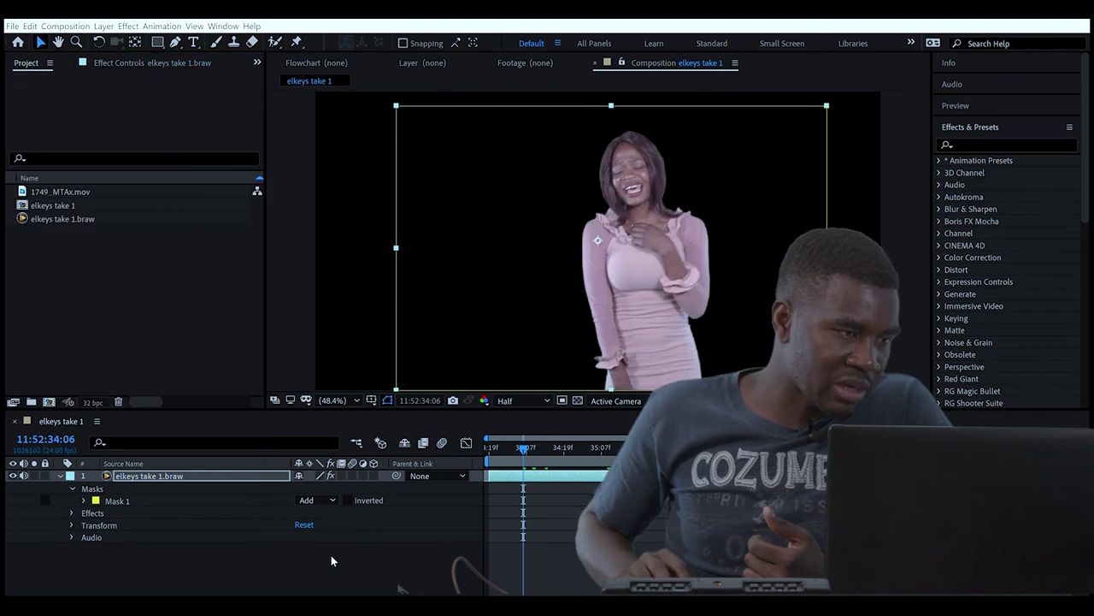
Import 2_new.mp4 into the Project panel and collapse the woman layer's properties
{"action": "left_click_drag", "start_coordinate": [332, 560], "coordinate": [98, 513]}
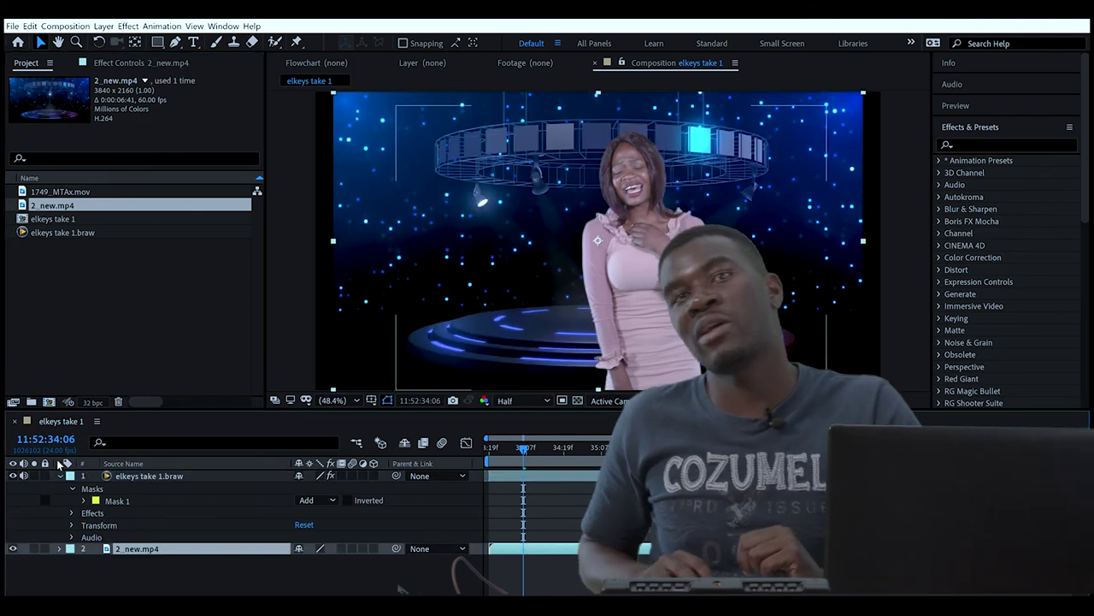
{"action": "left_click", "coordinate": [60, 475]}
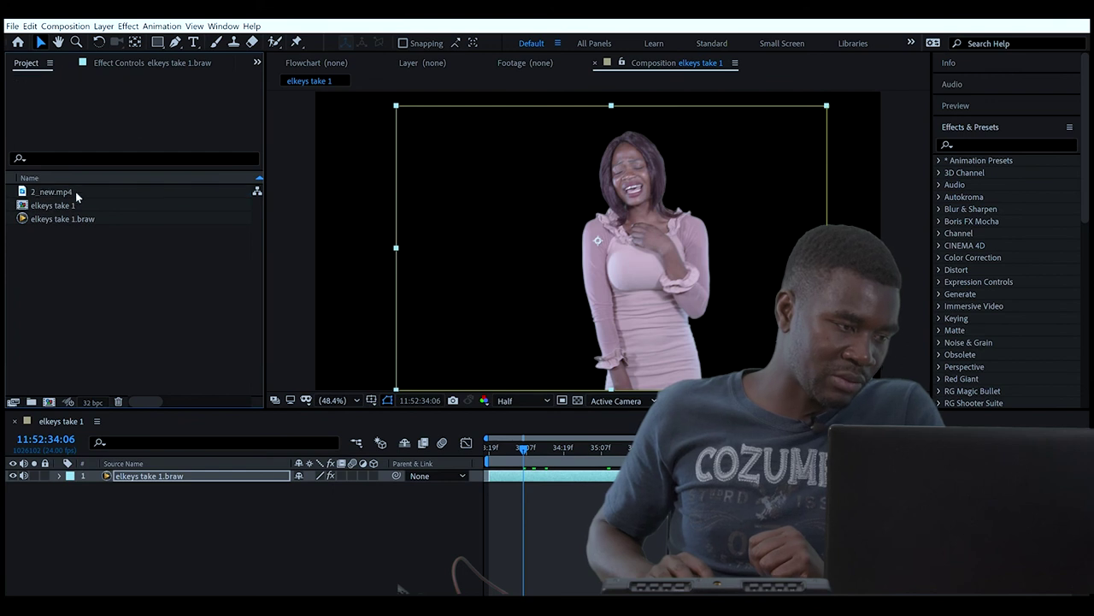
Place 2_new.mp4 beneath the woman layer and scale it to 418% to fill the frame
{"action": "left_click", "coordinate": [76, 191]}
{"action": "left_click_drag", "start_coordinate": [76, 192], "coordinate": [171, 489]}
{"action": "key", "text": "s"}
{"action": "left_click_drag", "start_coordinate": [325, 499], "coordinate": [364, 499]}
{"action": "key", "text": "space"}
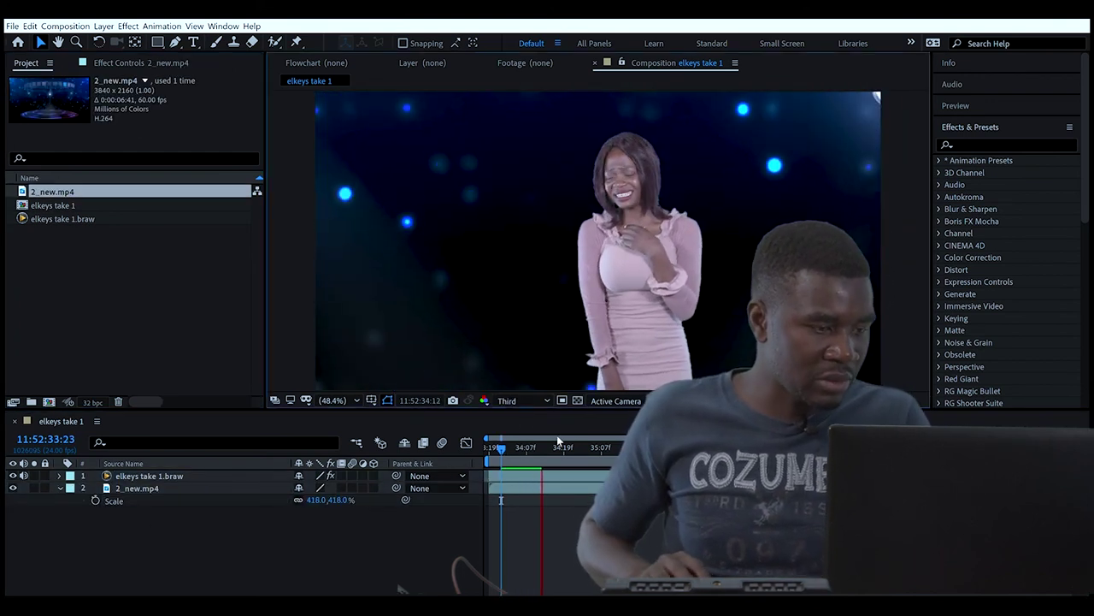
{"action": "key", "text": "space"}
Scale up the woman layer, positioned at 1766,1326, over the background
{"action": "left_click", "coordinate": [320, 275]}
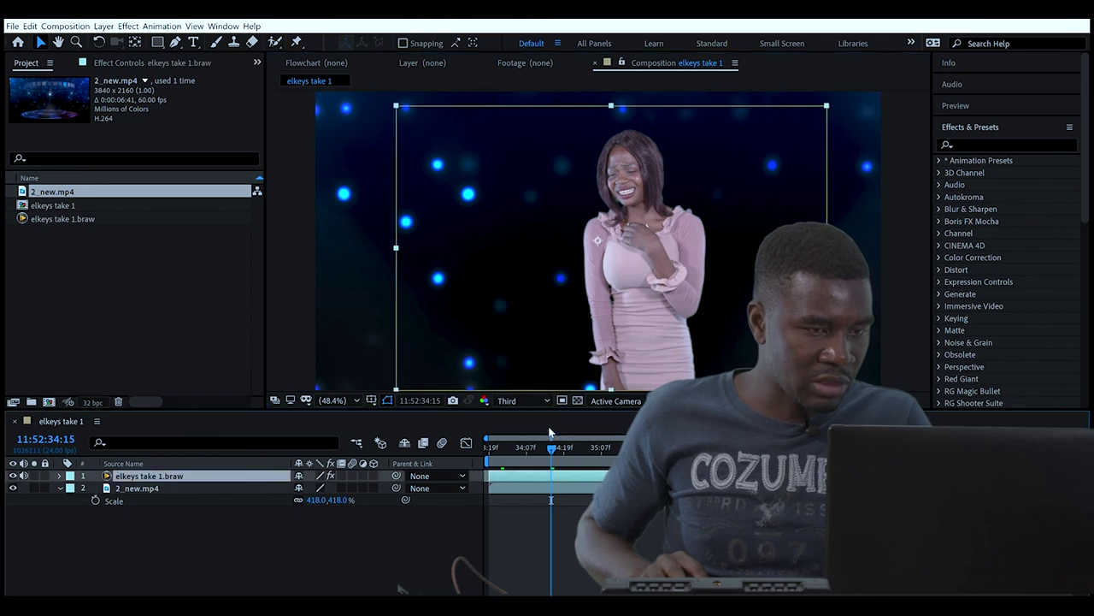
{"action": "key", "text": "Home"}
{"action": "left_click", "coordinate": [238, 487]}
{"action": "key", "text": "p"}
{"action": "left_click", "coordinate": [272, 475]}
{"action": "key", "text": "s"}
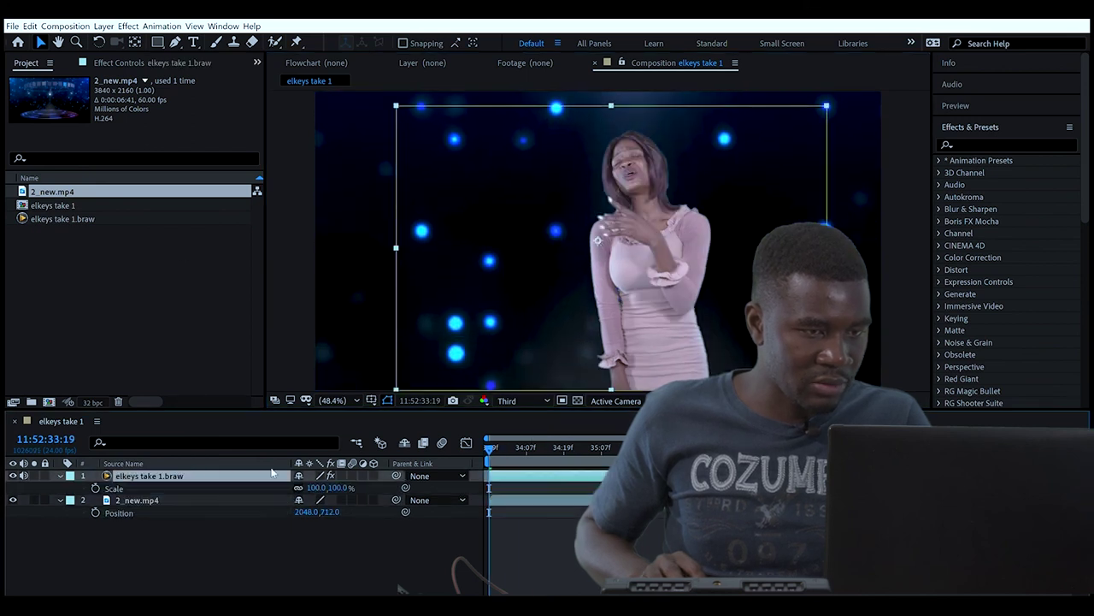
{"action": "left_click_drag", "start_coordinate": [318, 487], "coordinate": [287, 488]}
{"action": "key", "text": "p"}
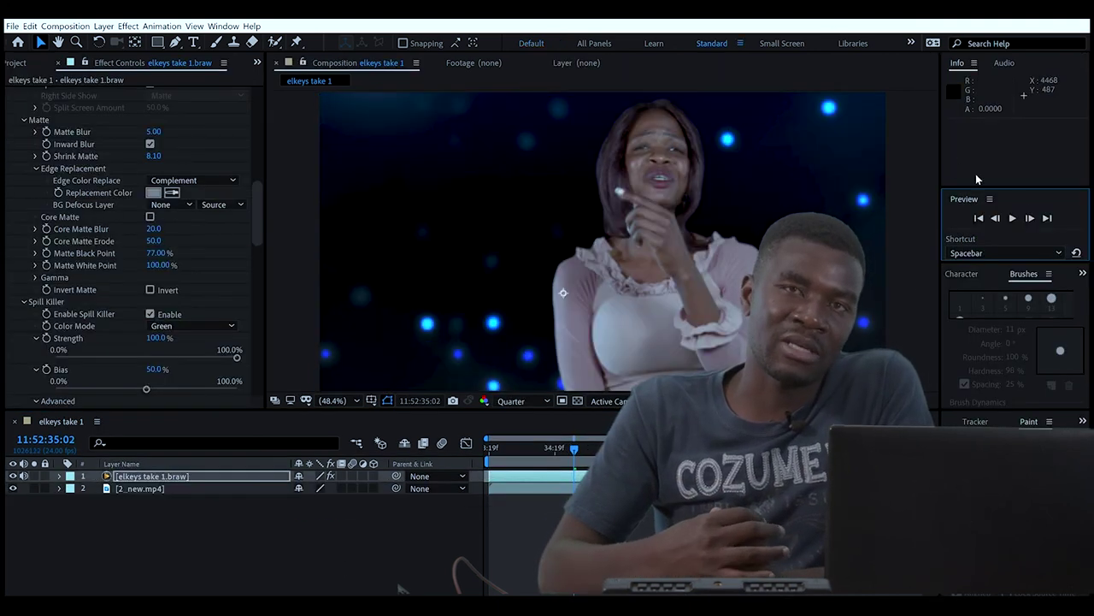
Play a RAM preview of the woman composited over the blue bokeh stage
{"action": "left_click", "coordinate": [1012, 217]}
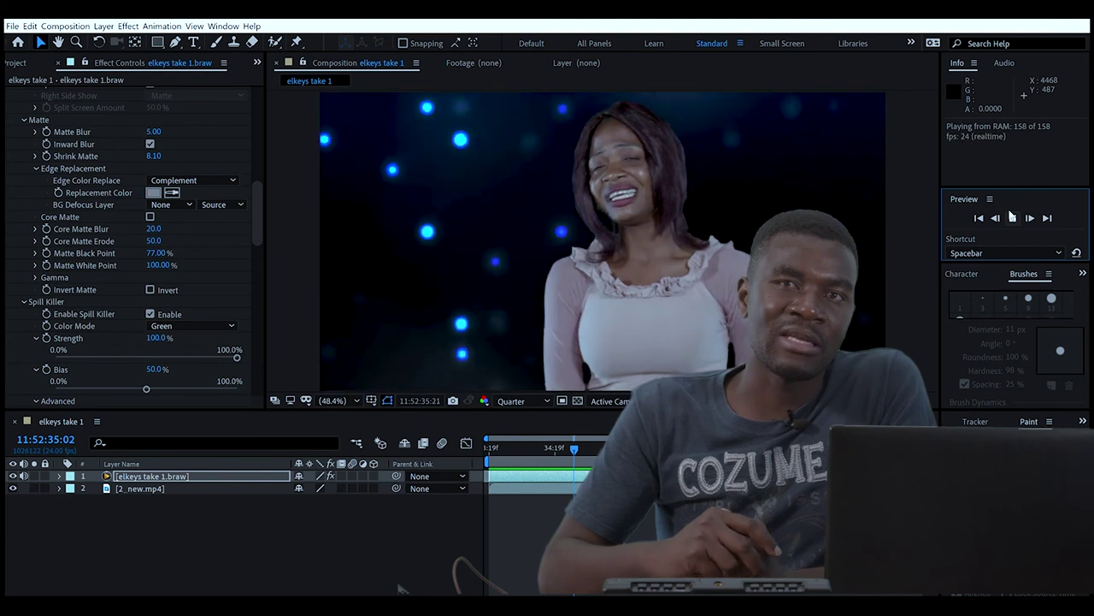